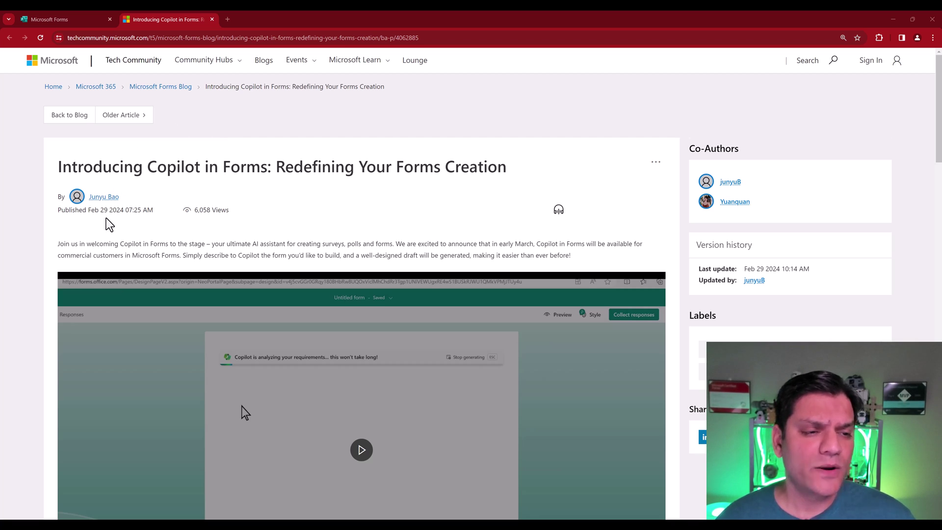
- Skim the Copilot in Forms blog post, then go back to the Microsoft Forms home page tab
scroll(106, 218, "down", 5)
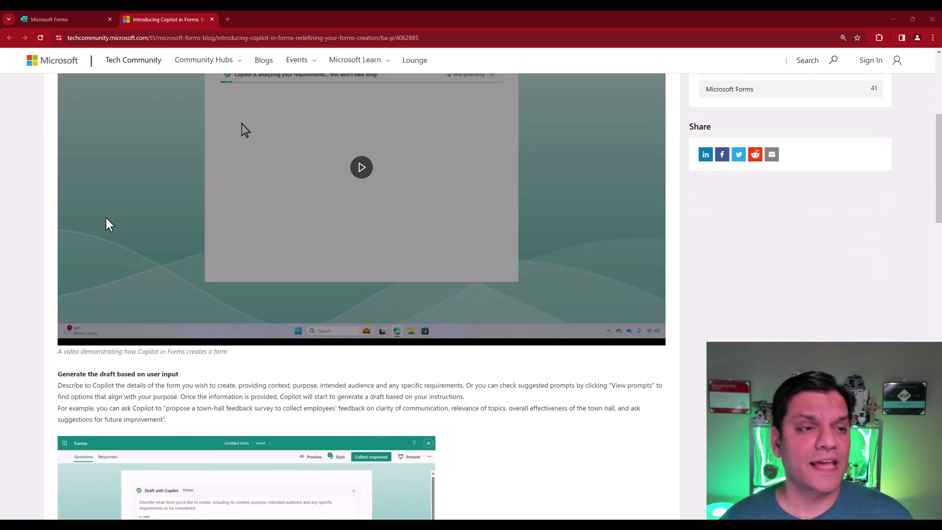
scroll(106, 218, "up", 5)
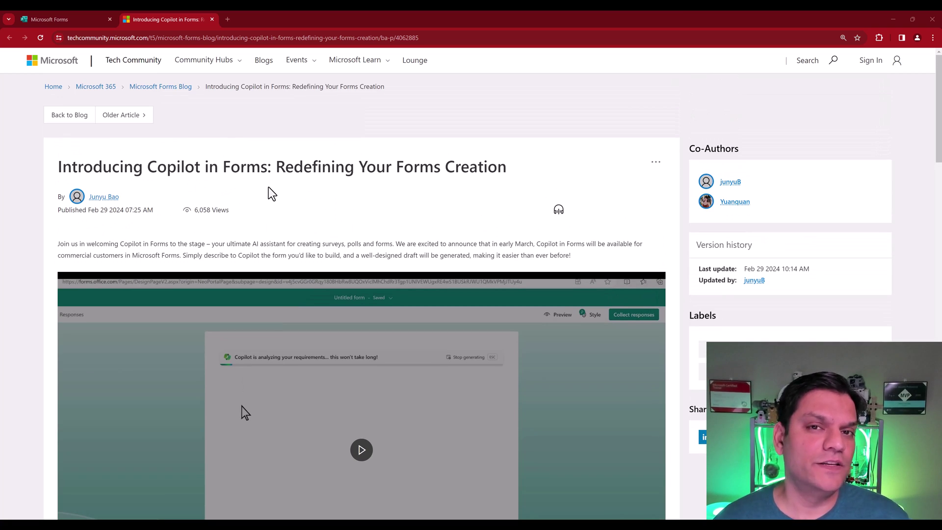
left_click(100, 18)
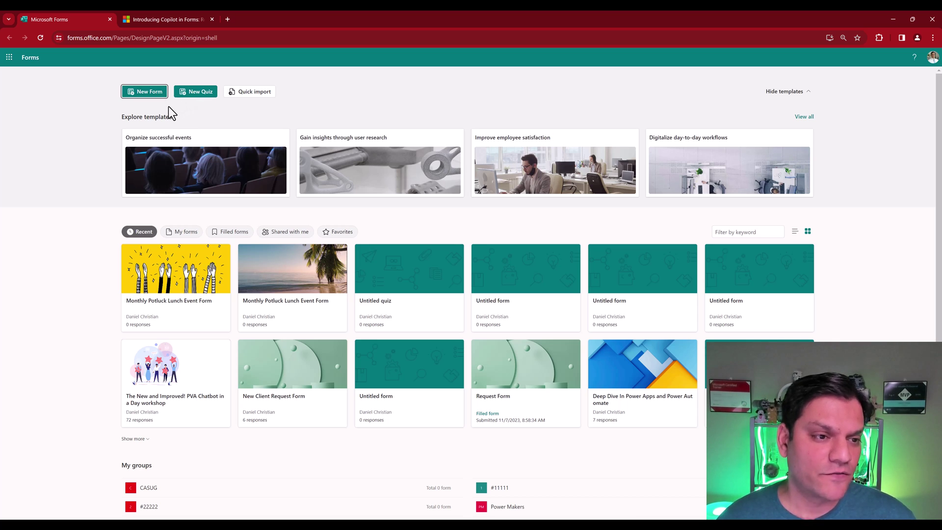
- Create a new blank form, then create a blank quiz and close its tab
left_click(145, 93)
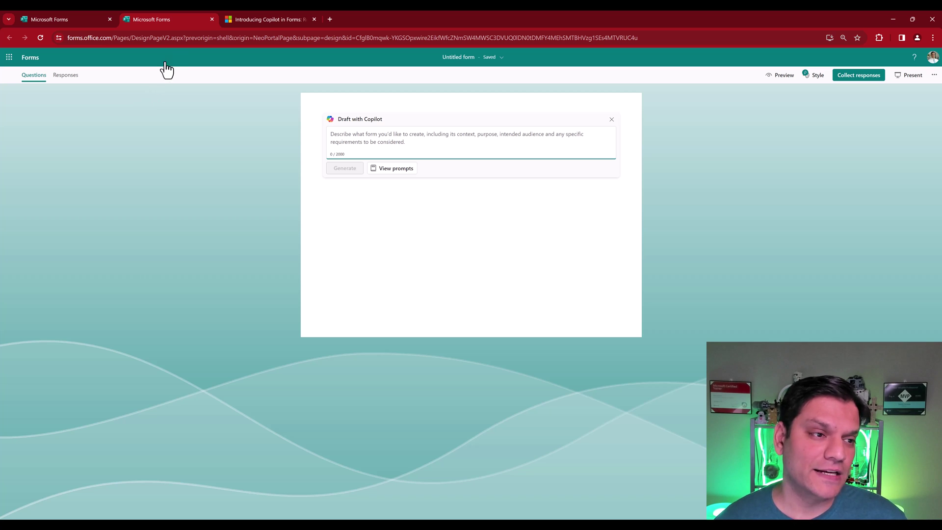
left_click(84, 15)
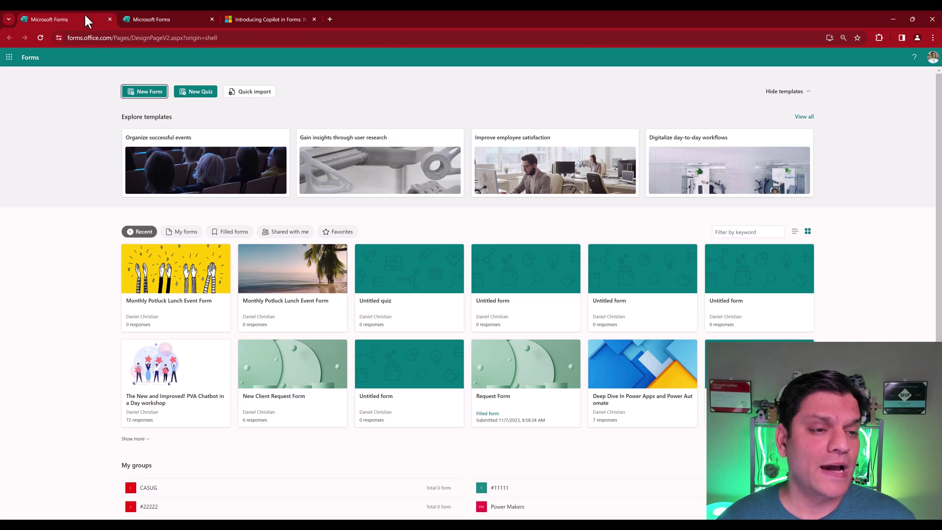
left_click(200, 94)
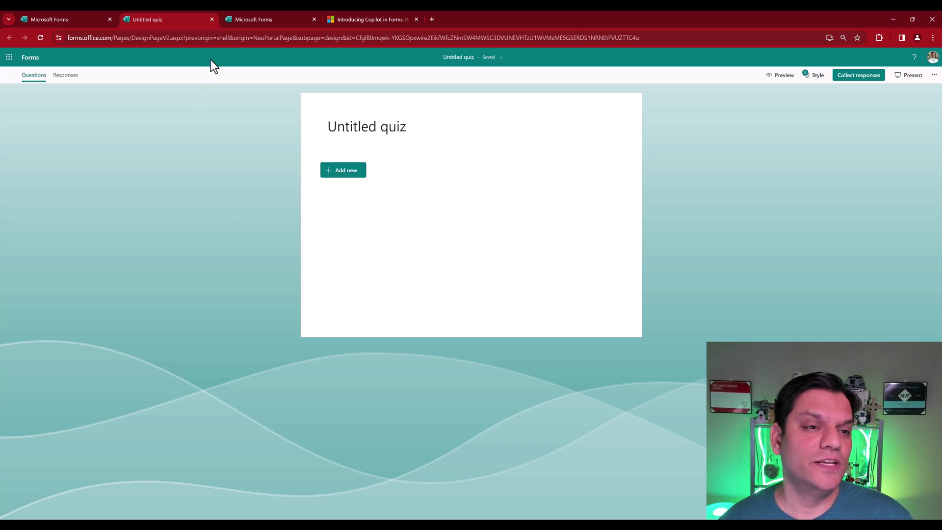
left_click(209, 18)
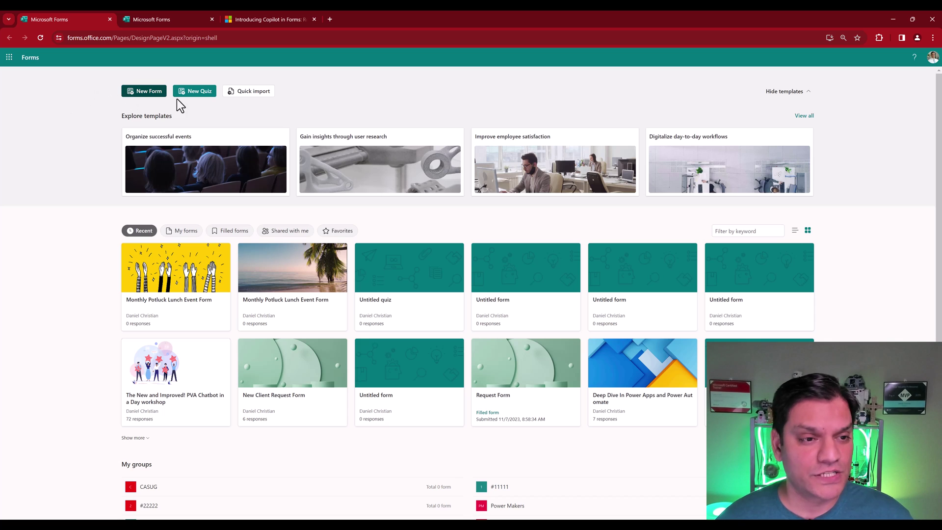
- Return to the untitled form and show Copilot's four example drafting prompts
left_click(164, 18)
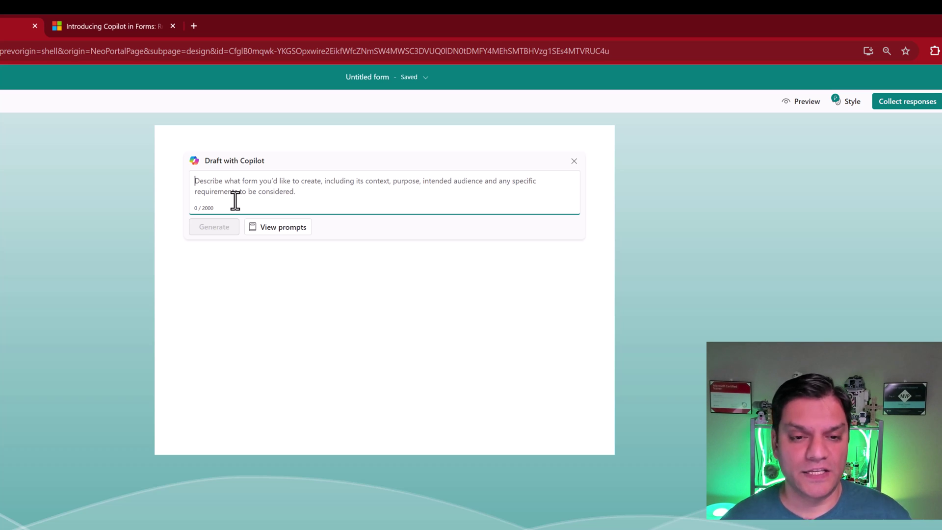
left_click(274, 229)
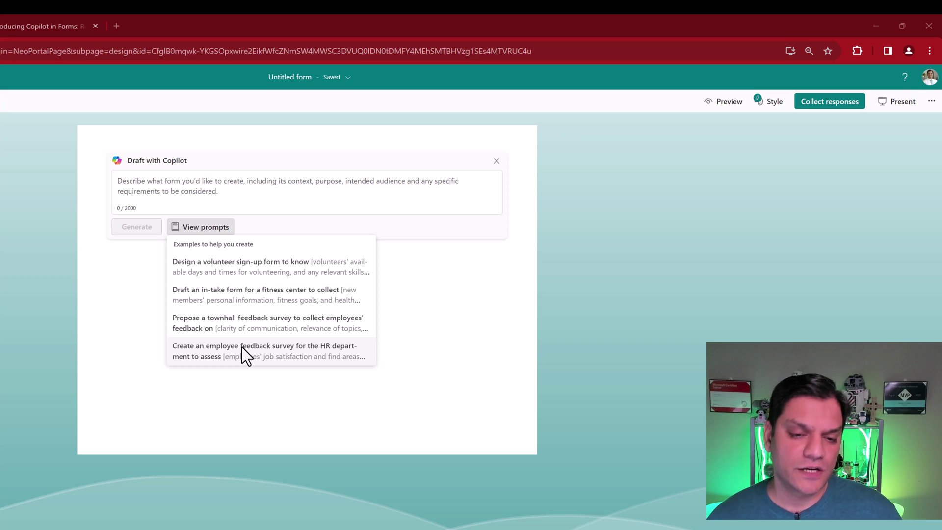
- Fill the Copilot box with the 'Create an employee feedback survey for the HR department' prompt
left_click(241, 347)
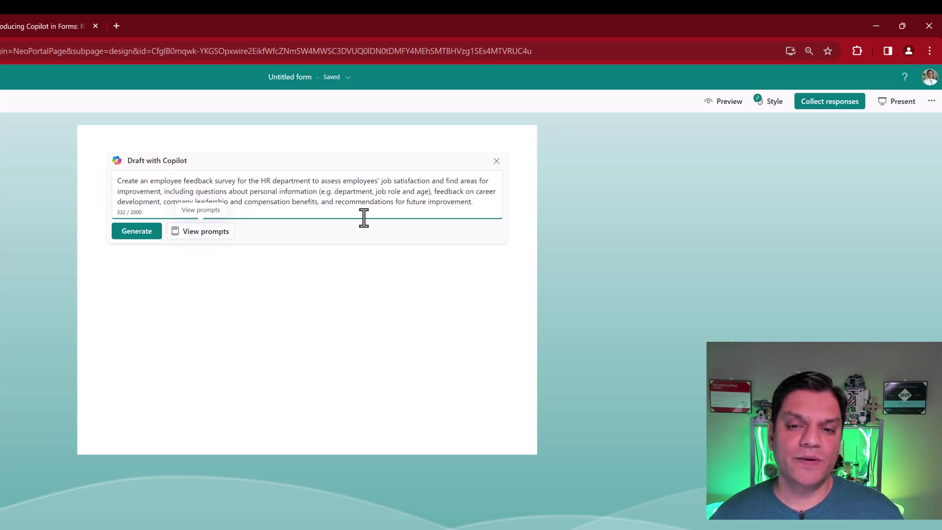
left_click(413, 201)
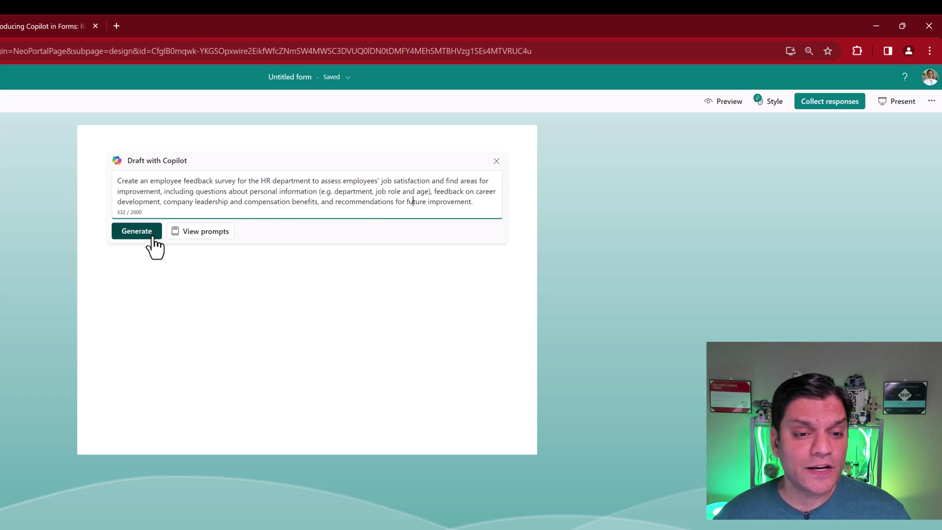
- Generate the ten-question Employee Feedback Survey draft and scroll through its questions
left_click(137, 232)
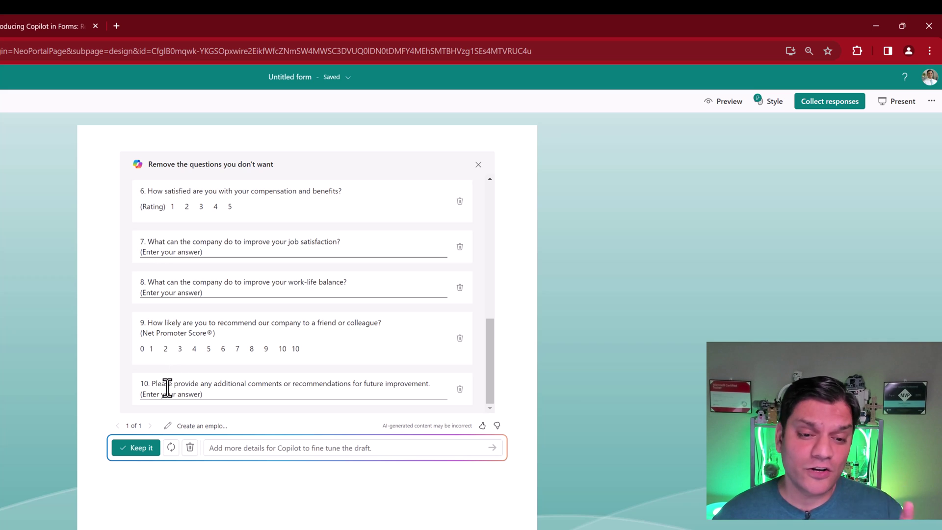
scroll(168, 389, "up", 5)
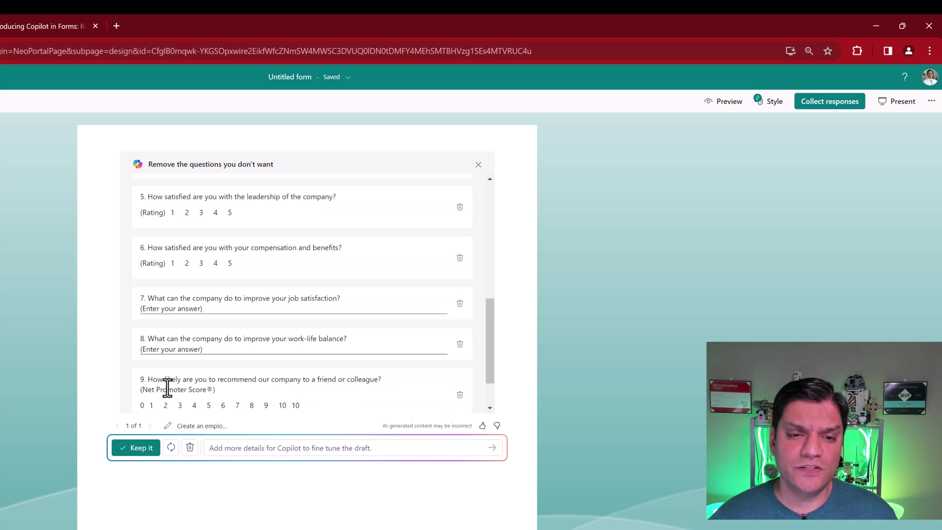
scroll(182, 398, "up", 3)
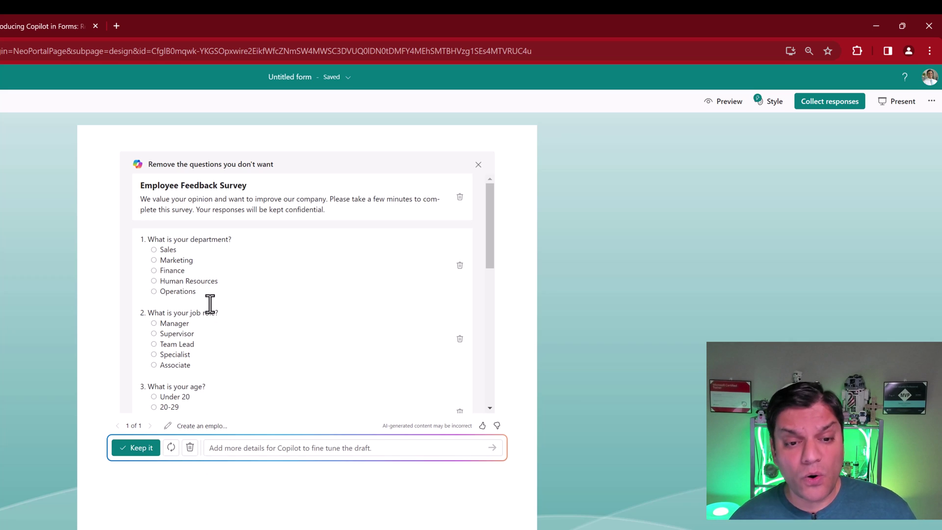
scroll(205, 273, "down", 10)
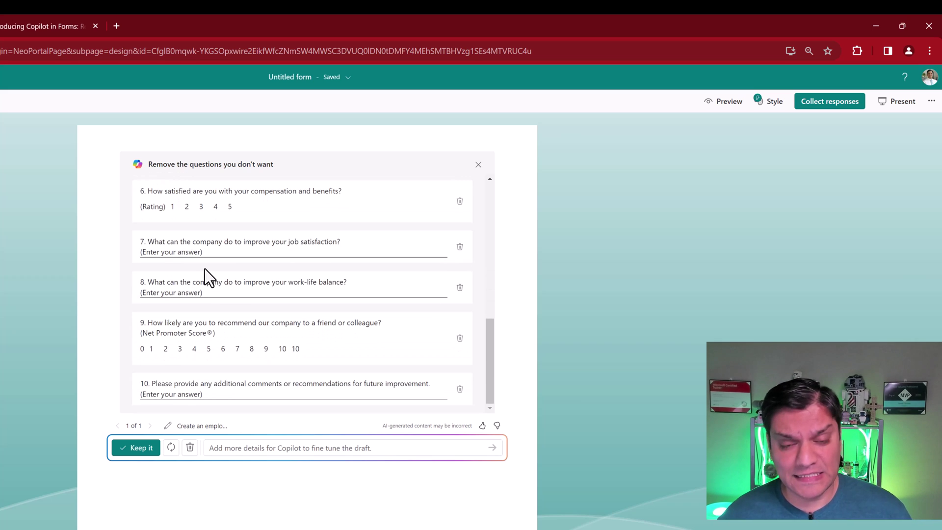
- Regenerate a second survey draft opening with department, job role and age-range questions
left_click(170, 447)
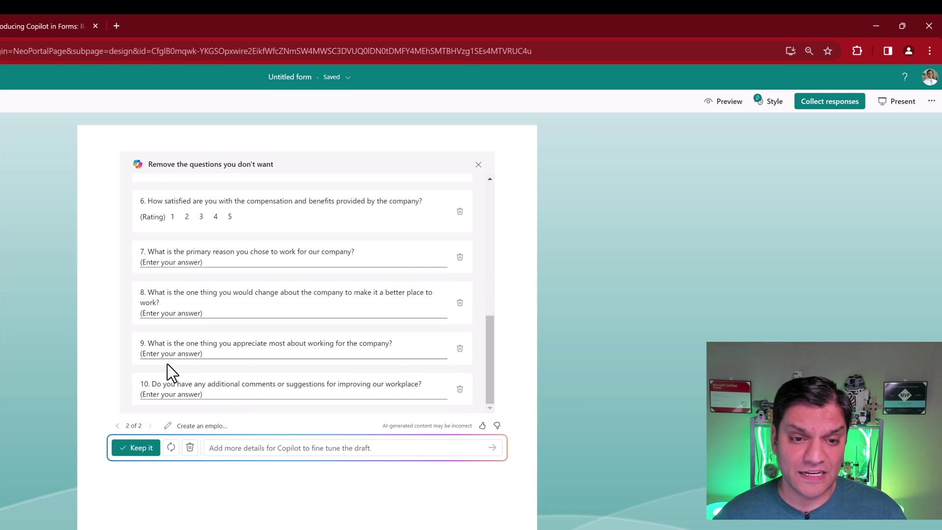
scroll(168, 365, "up", 10)
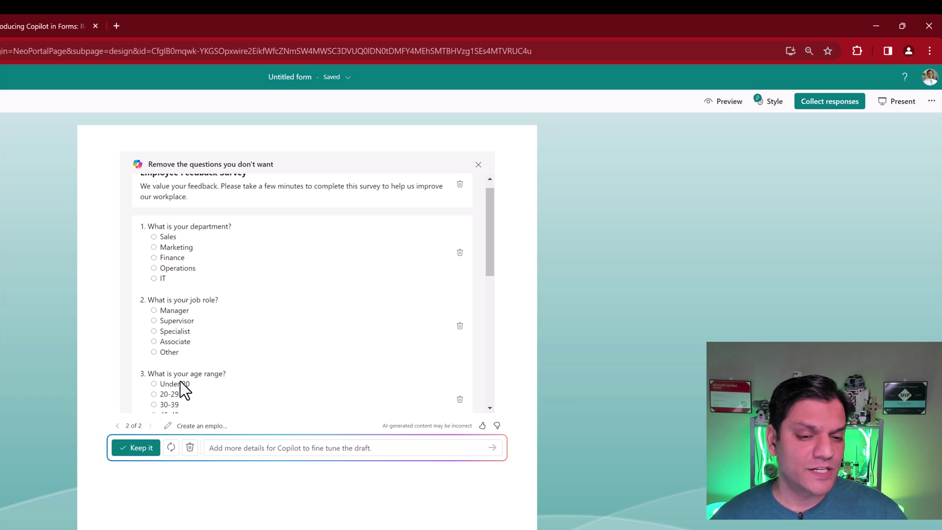
- Compare drafts, generate a third, then keep draft 1 of 3 as the survey form
left_click(118, 426)
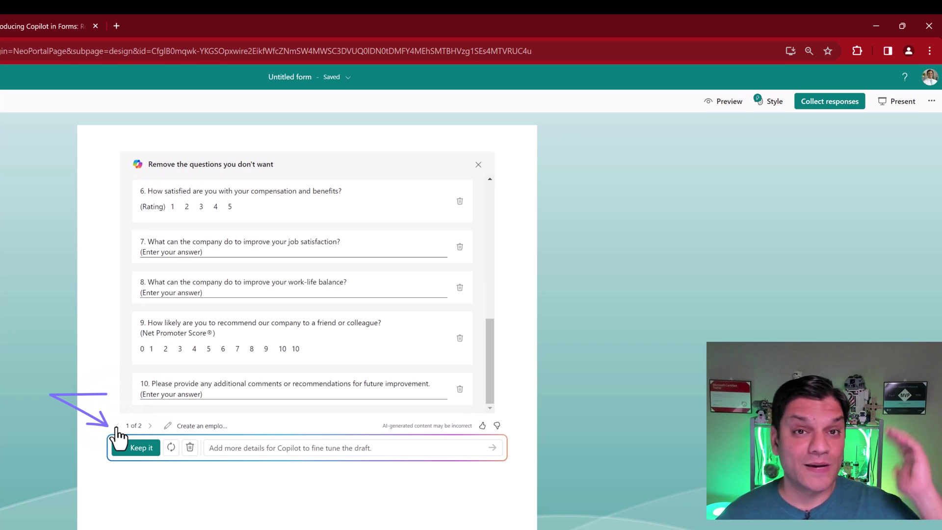
scroll(353, 358, "up", 4)
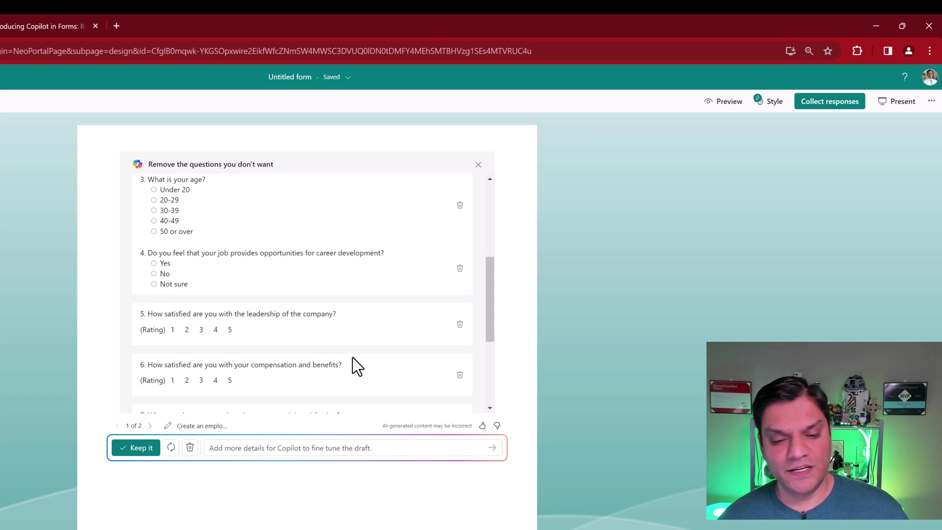
left_click(149, 425)
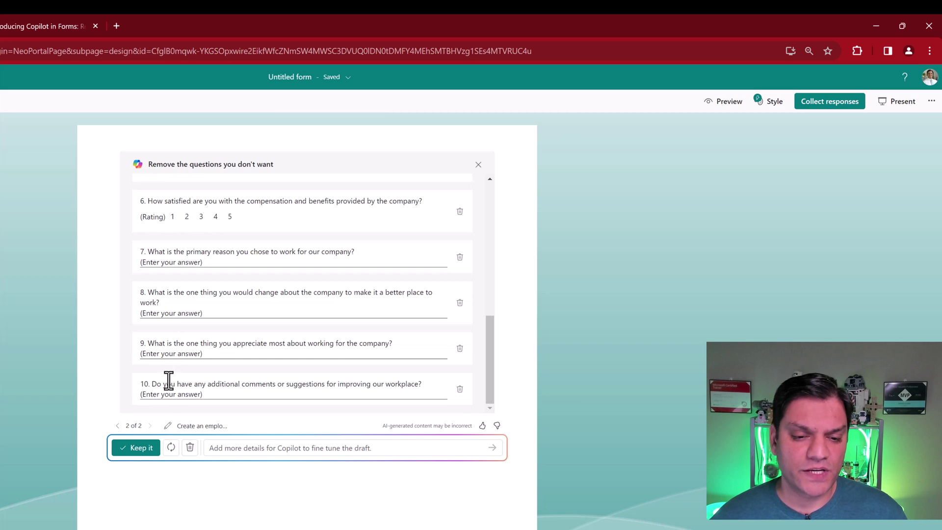
left_click(172, 448)
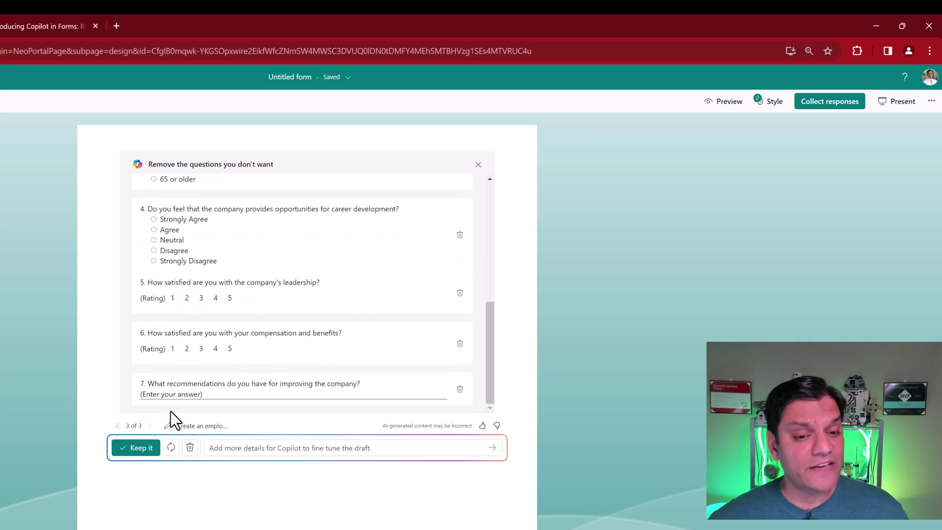
left_click(117, 425)
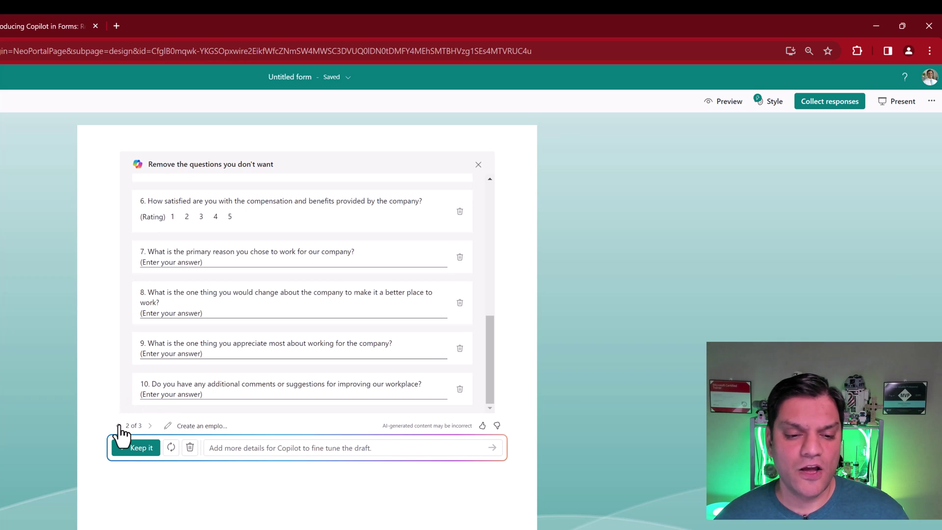
left_click(117, 426)
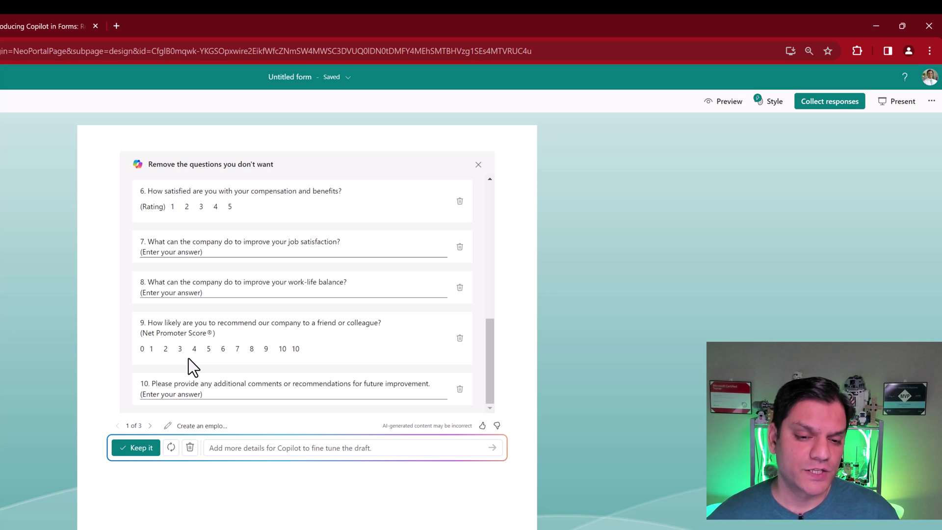
left_click(144, 448)
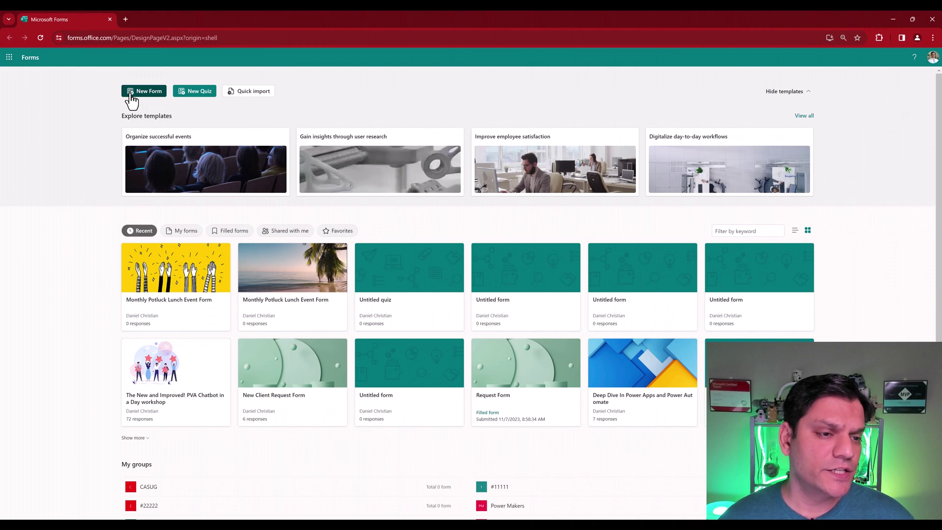
- Start a new form and paste the 159-character birthday potluck prompt about diet restrictions
left_click(131, 96)
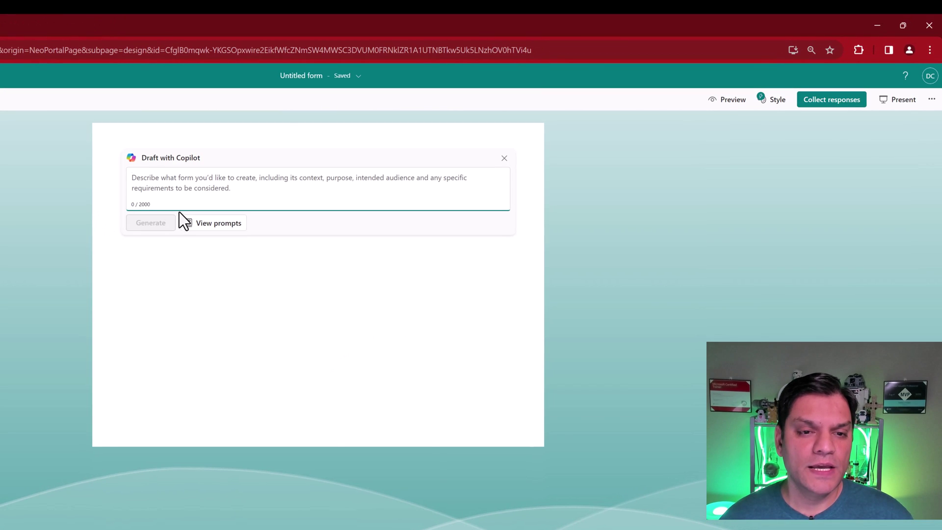
type("Design a monthly potluck lunch event form where we celebrate monthly birthdays. Provide questions to ask diet restrictions due to health or religious reasons.")
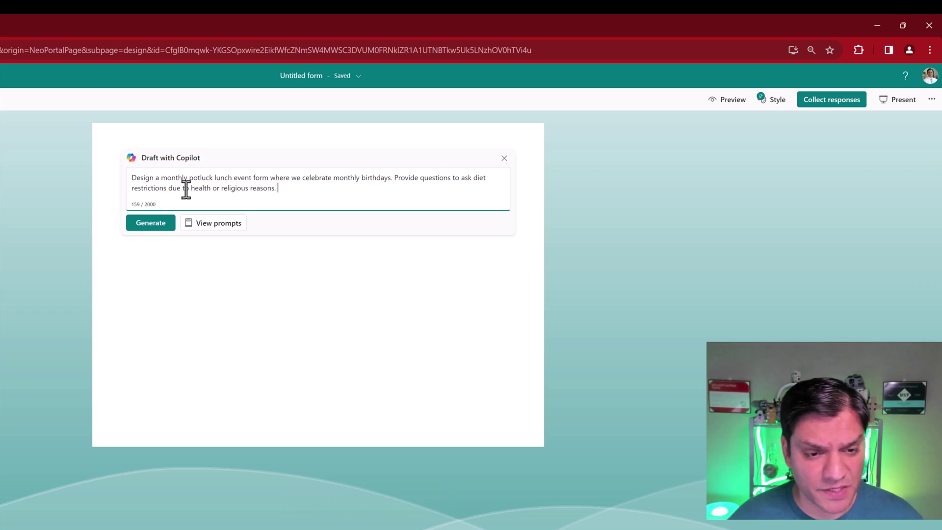
- Generate the Monthly Potluck Lunch Event Form draft with dish and dietary-restrictions questions
left_click(157, 226)
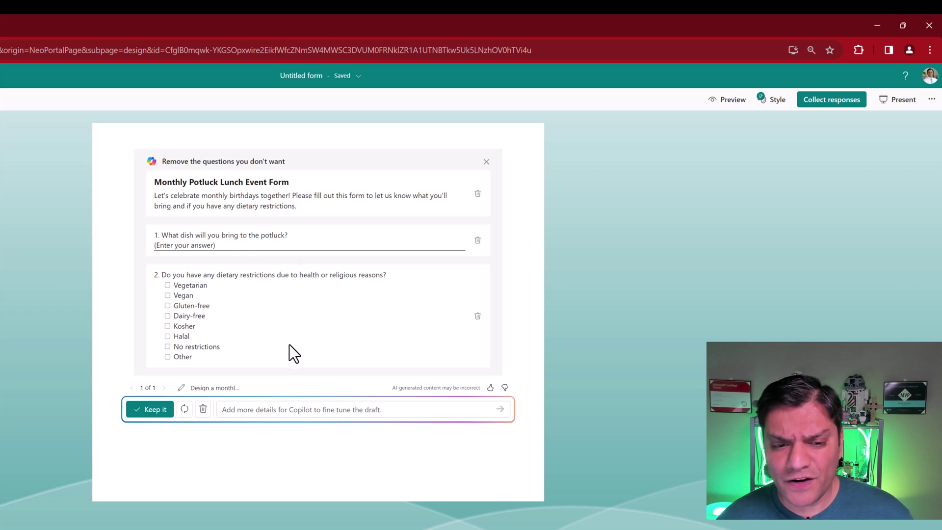
- Regenerate four times, reaching a fifth draft asking name, dish, dietary restrictions and Other
left_click(184, 410)
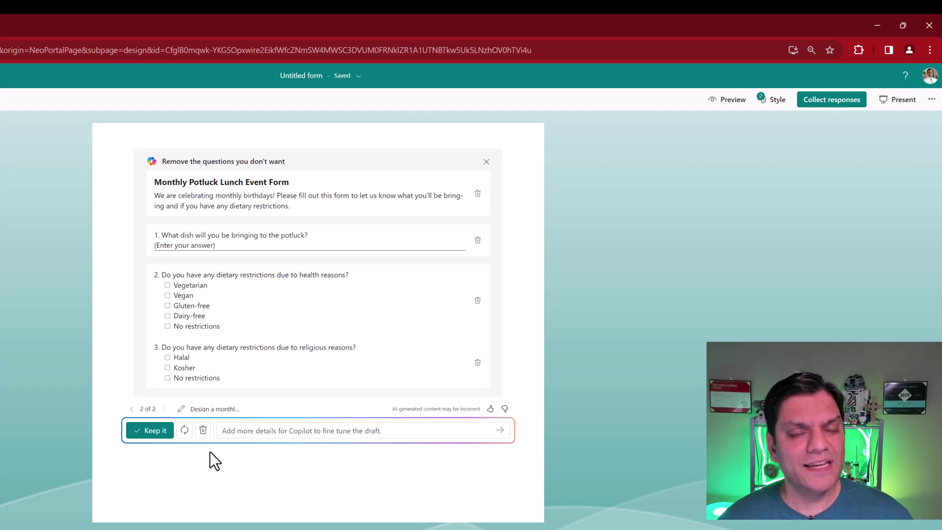
left_click(183, 435)
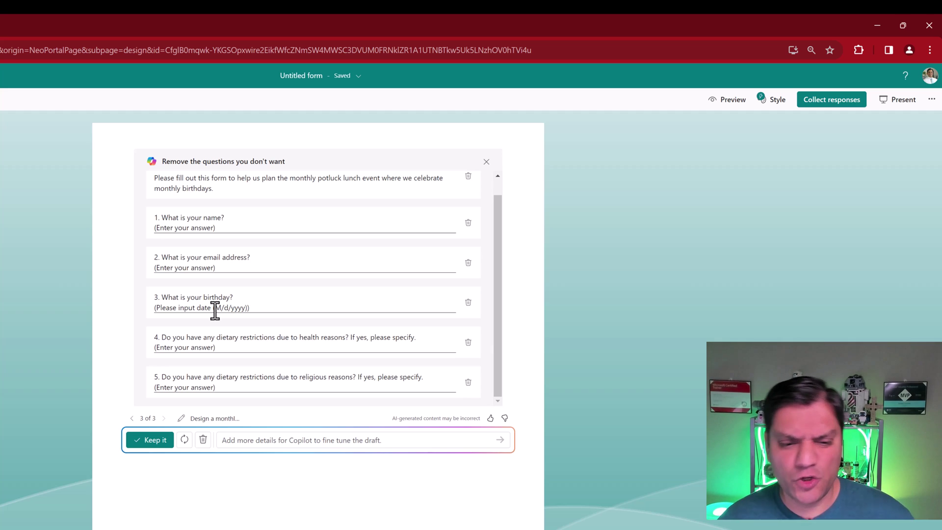
left_click(182, 442)
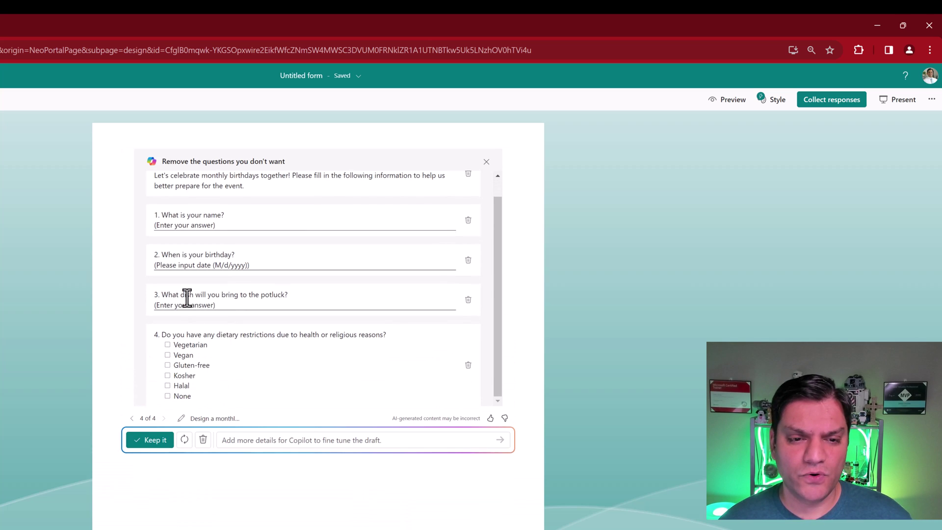
scroll(205, 225, "up", 1)
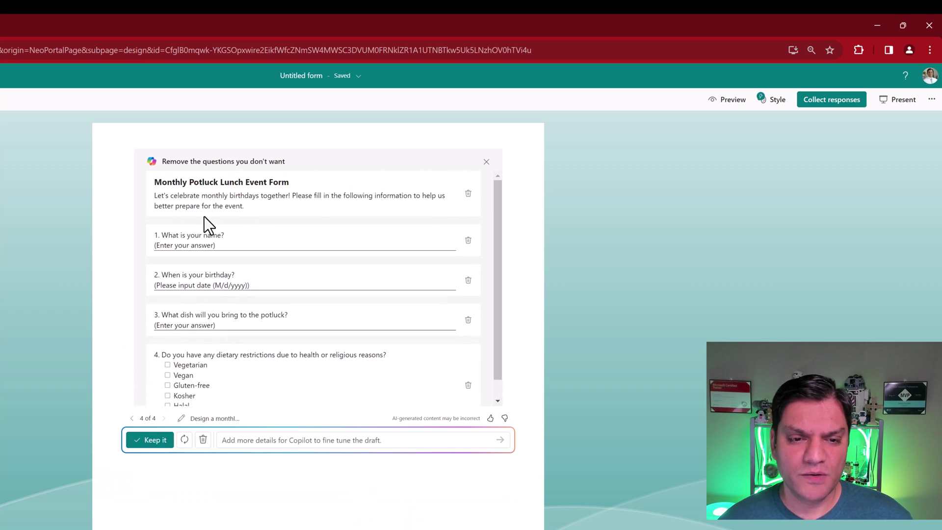
left_click(185, 440)
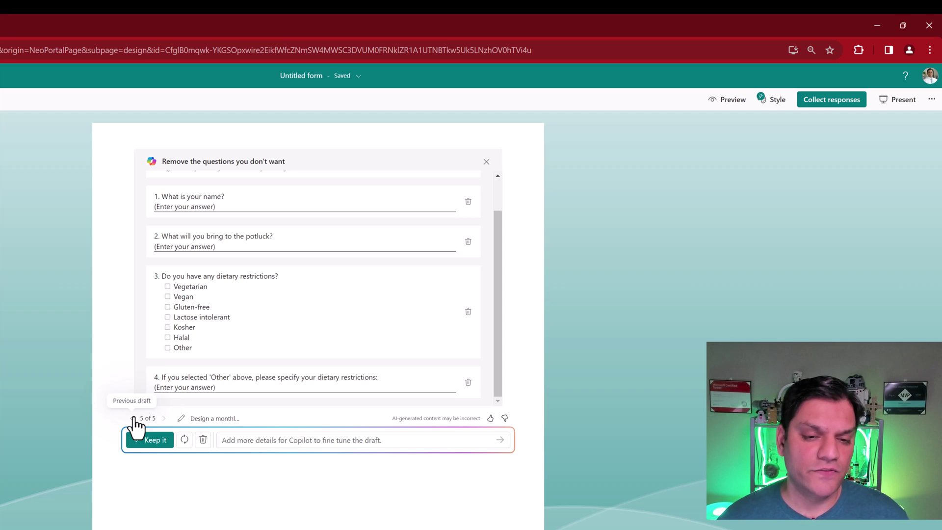
- Page back through the Copilot drafts to draft 1, then forward to draft 3 of 5 (name, email, birthday, health/religious restrictions)
scroll(177, 330, "up", 2)
scroll(177, 333, "down", 1)
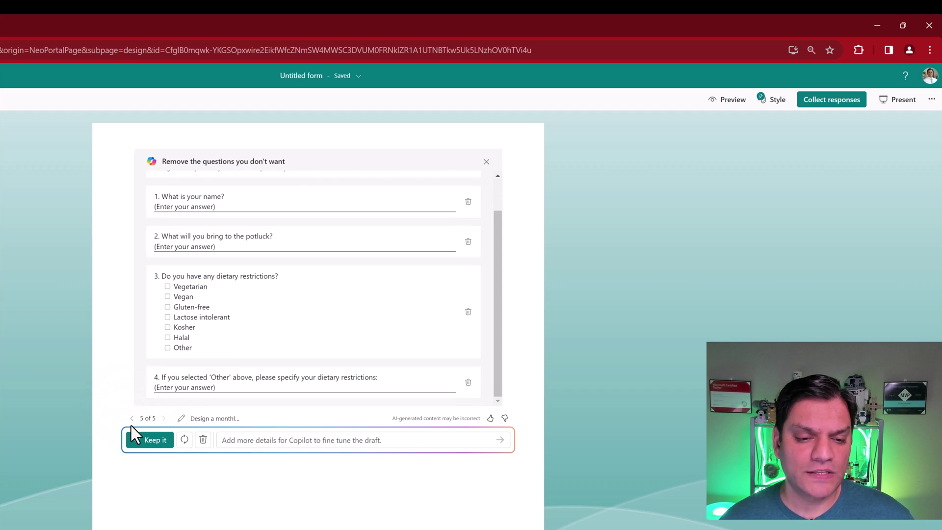
left_click(131, 420)
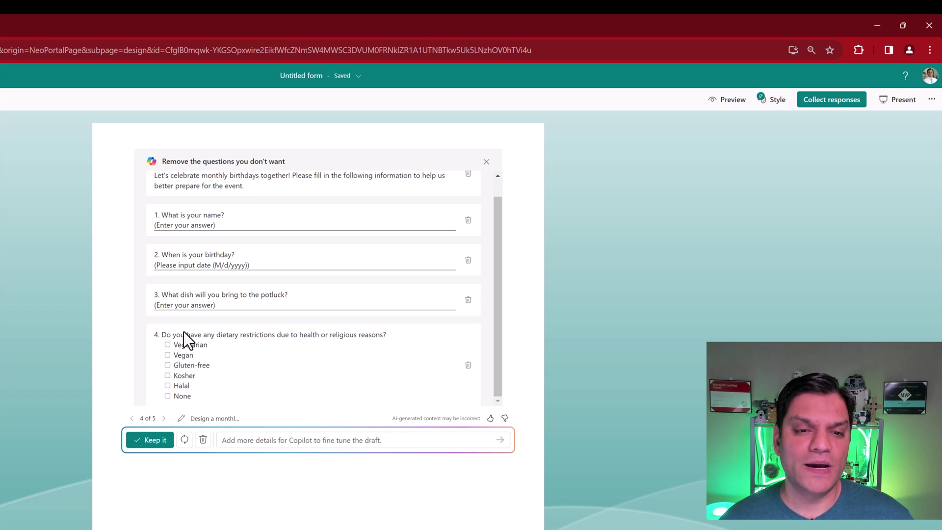
left_click(132, 419)
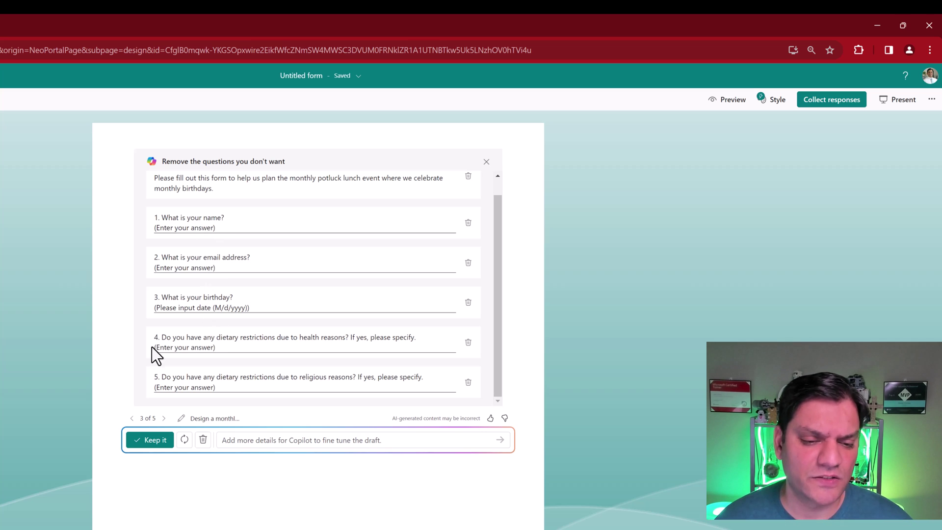
left_click(132, 418)
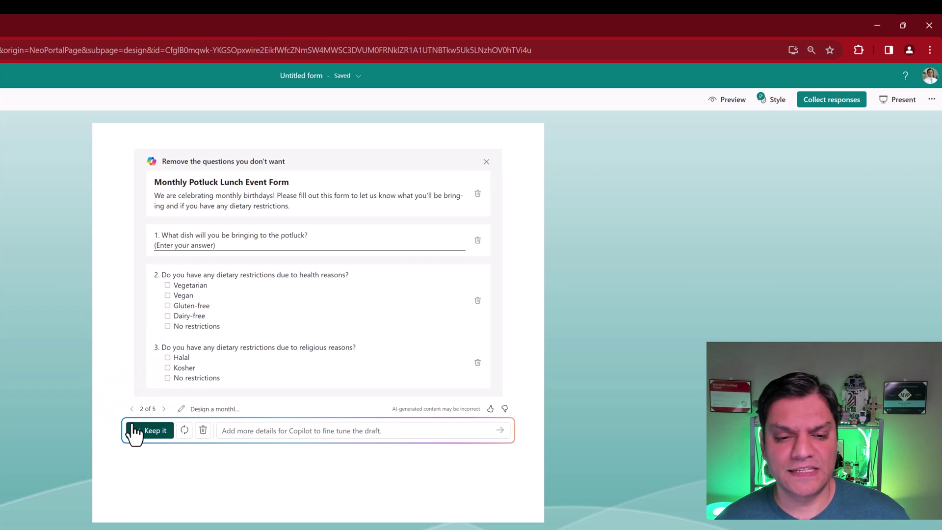
left_click(132, 411)
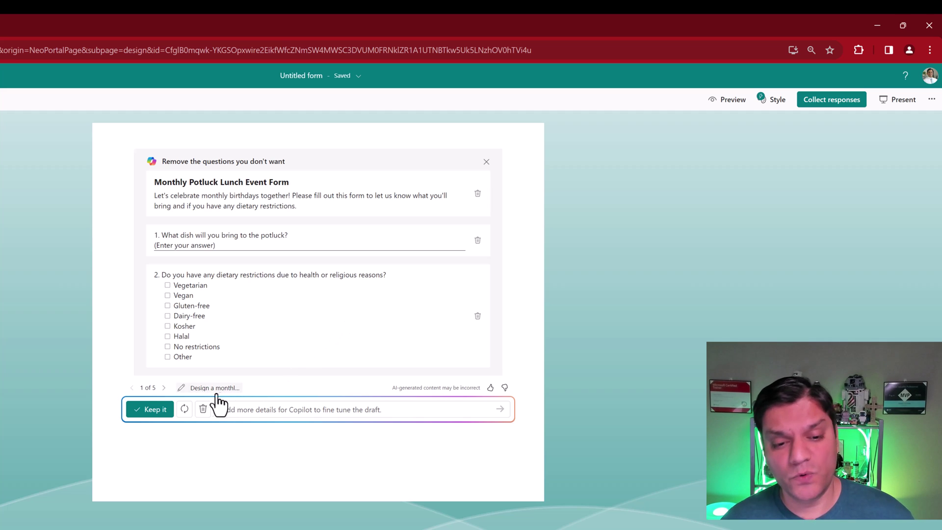
left_click(165, 388)
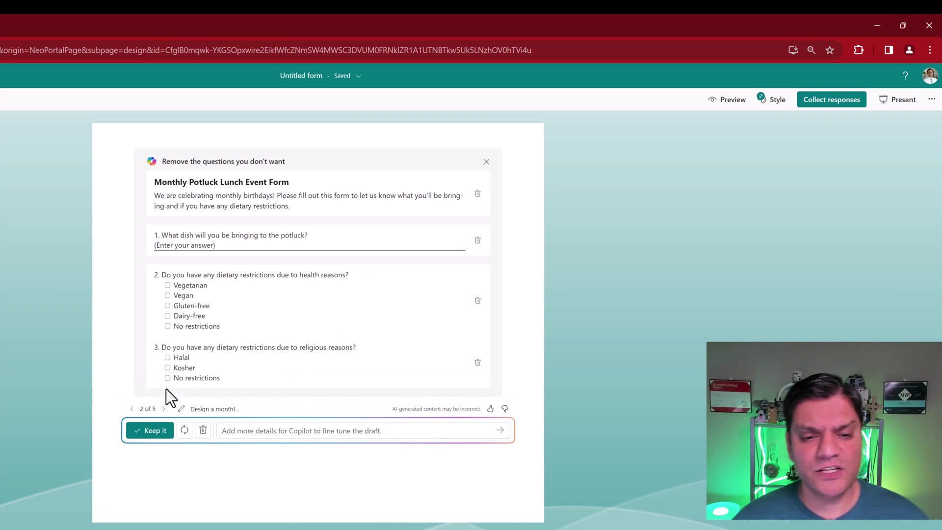
left_click(164, 409)
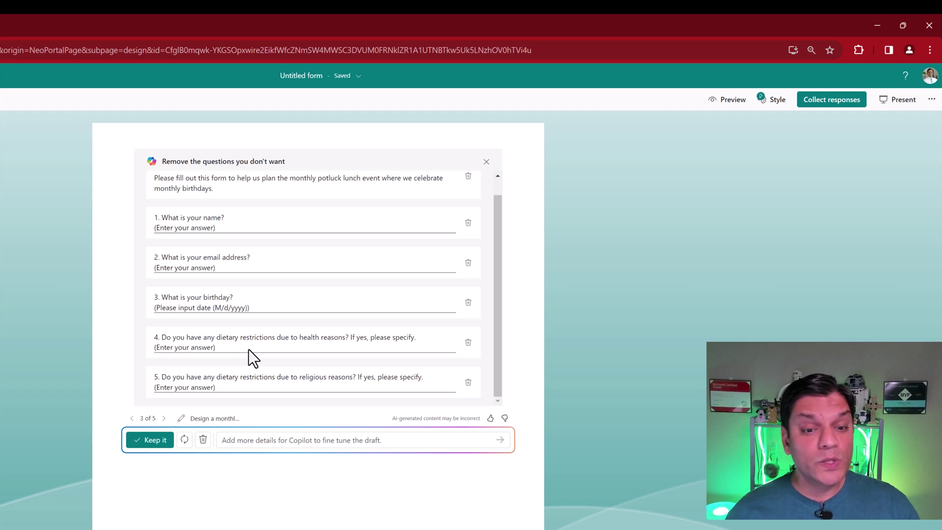
- Ask Copilot to add a multiple-choice dish question: Salad, Main Dish, Side Dish or Dessert
left_click(385, 442)
type("Add a question to ask if they will bring Salad, dish, side-dish or desert. Make it a multiple choice selection.")
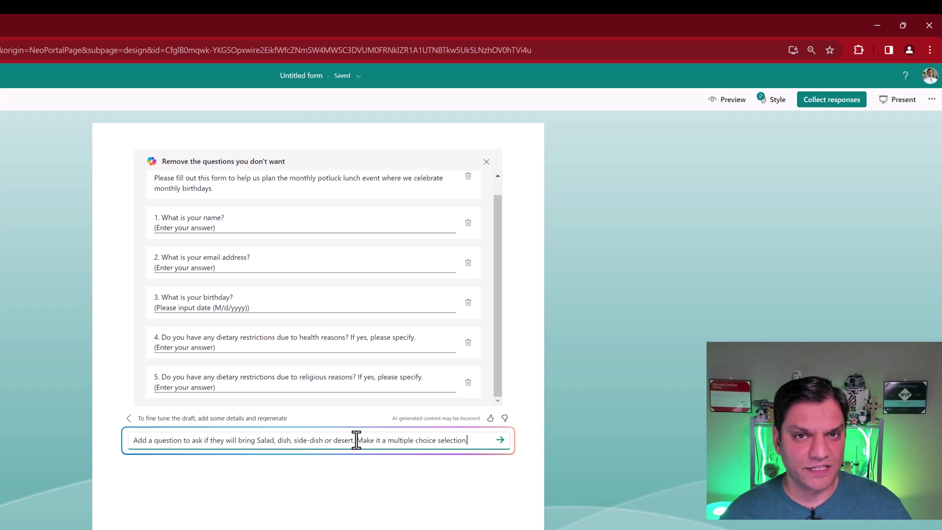
left_click(500, 441)
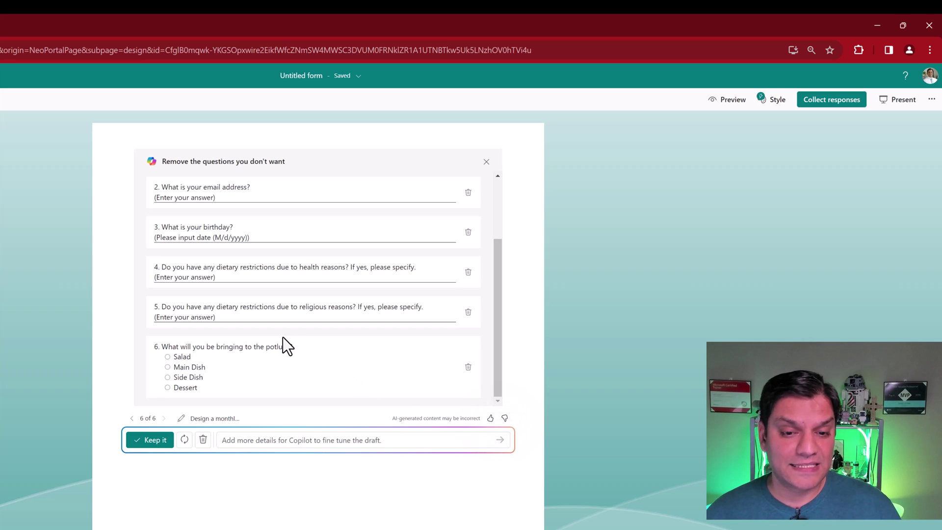
scroll(277, 359, "up", 3)
scroll(276, 360, "down", 3)
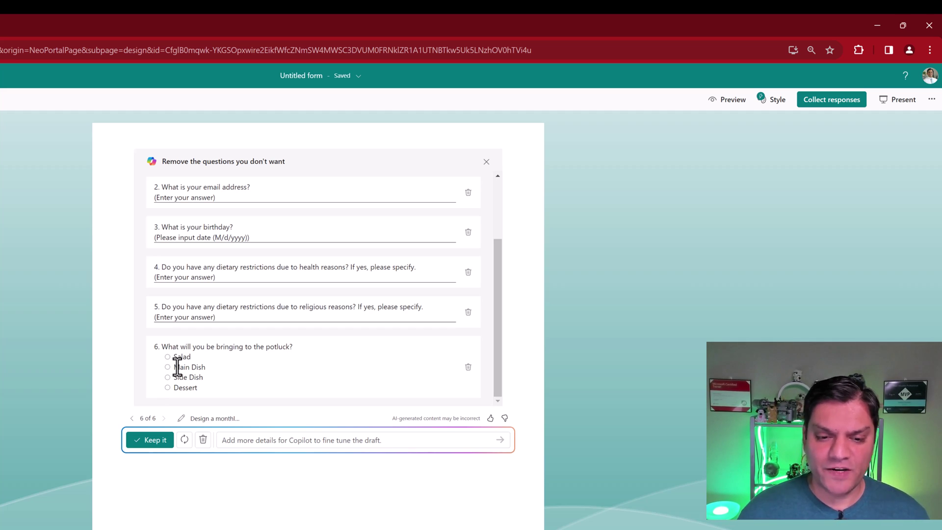
- Keep the six-question potluck draft and apply the rubber-duck pool theme
left_click(152, 440)
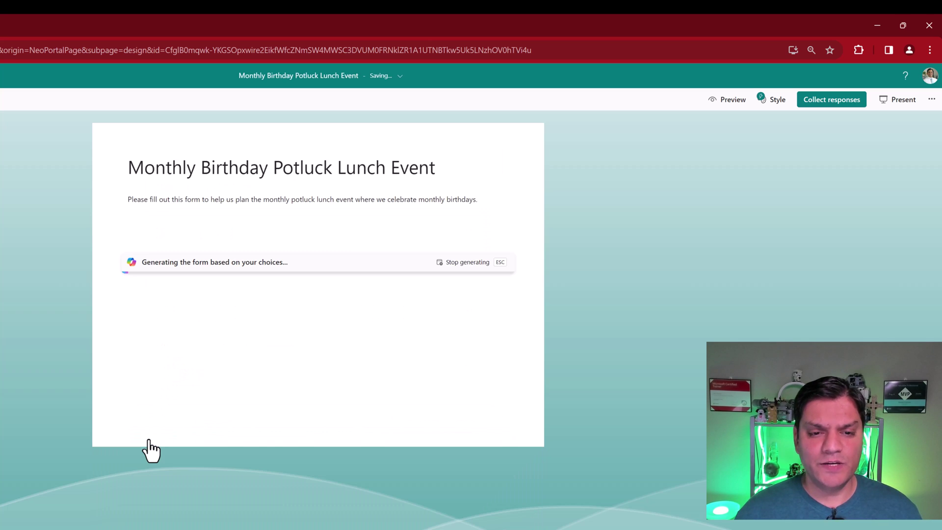
scroll(258, 425, "down", 8)
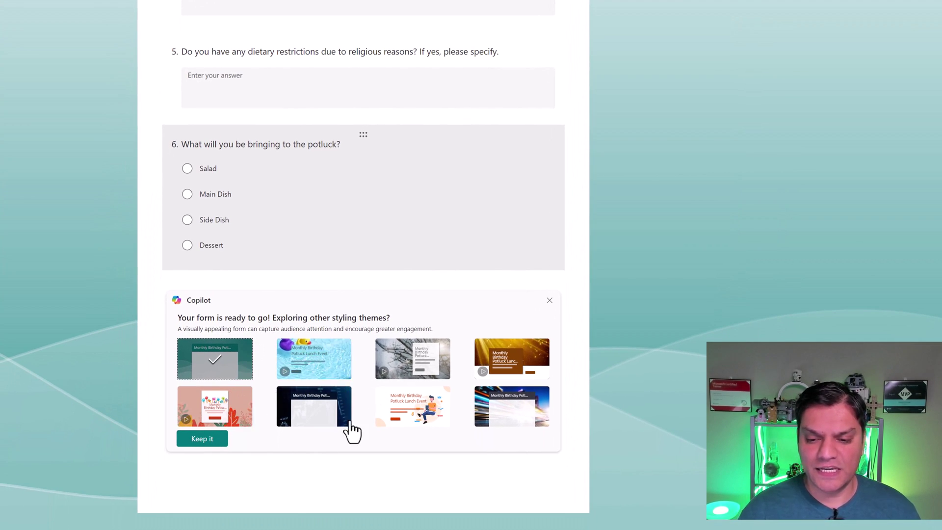
left_click(319, 375)
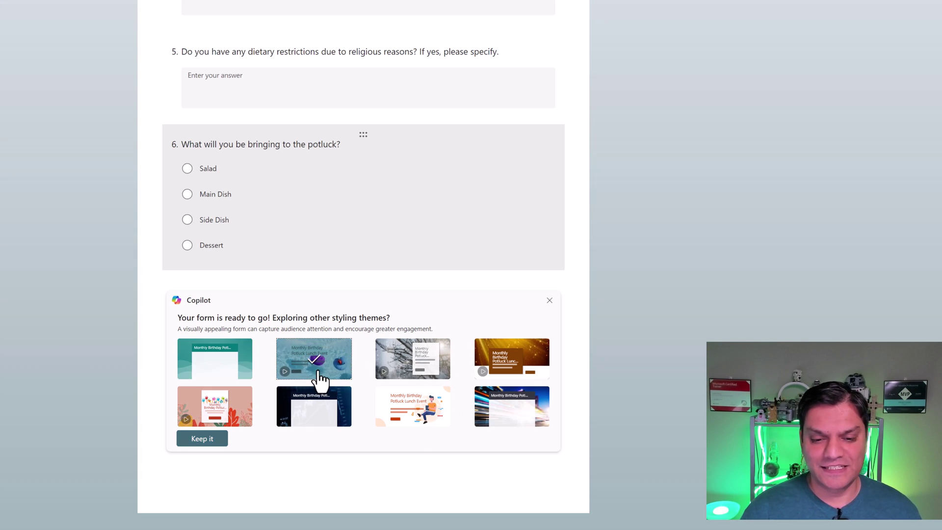
left_click(202, 440)
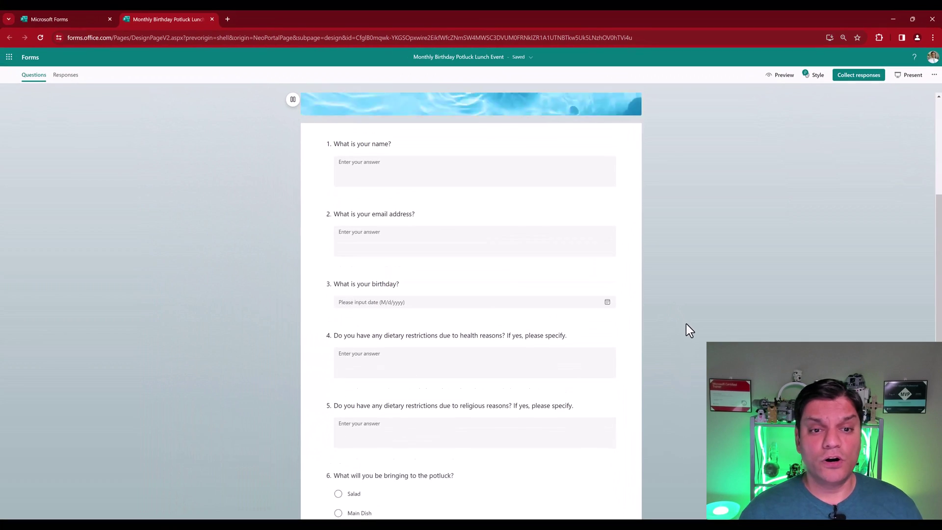
- Preview the potluck form as a respondent, start it and scroll through its questions
scroll(686, 323, "up", 3)
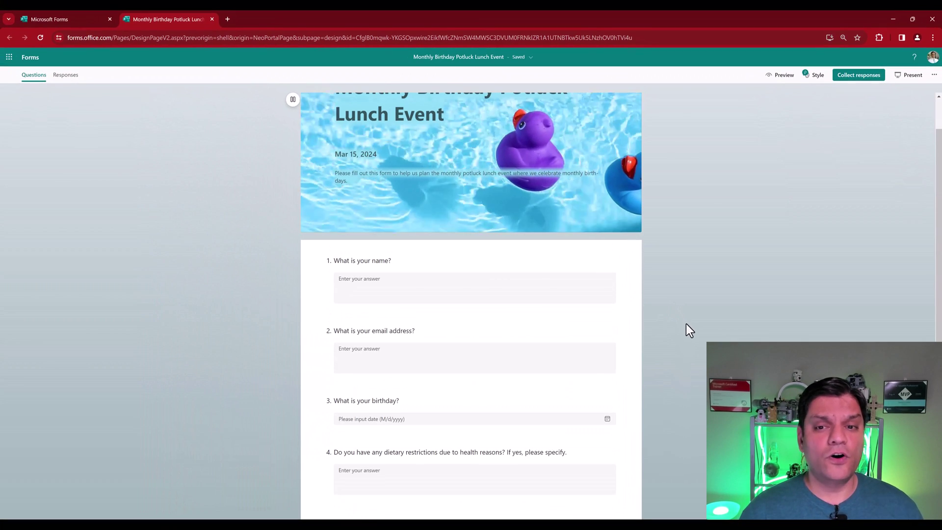
scroll(686, 323, "down", 2)
scroll(686, 323, "down", 1)
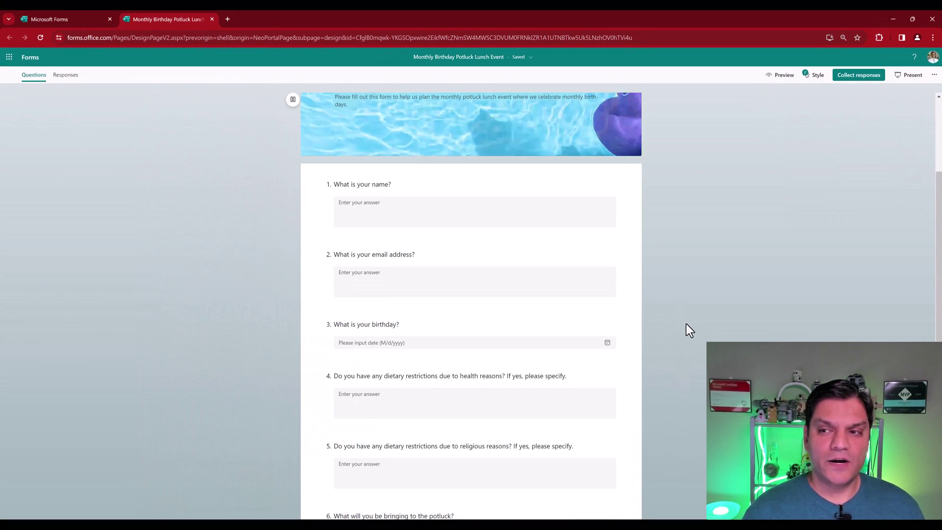
left_click(780, 75)
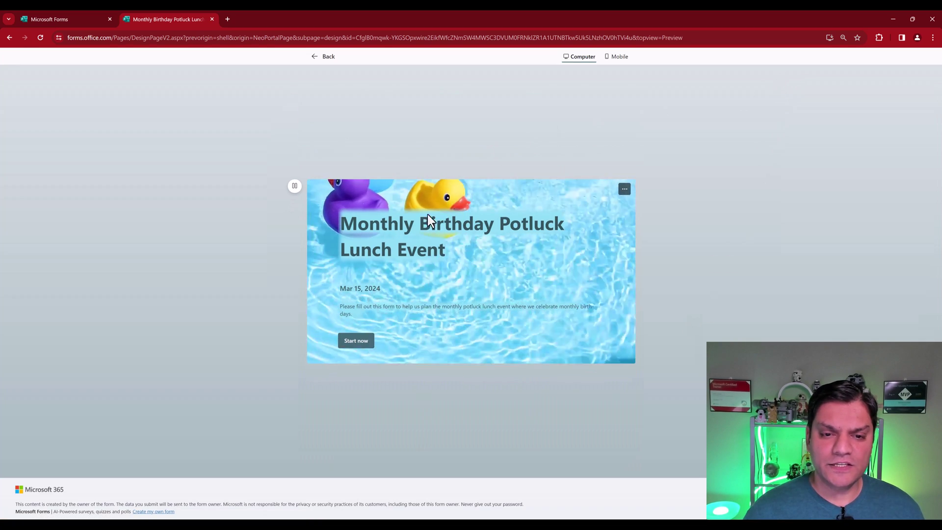
left_click(348, 351)
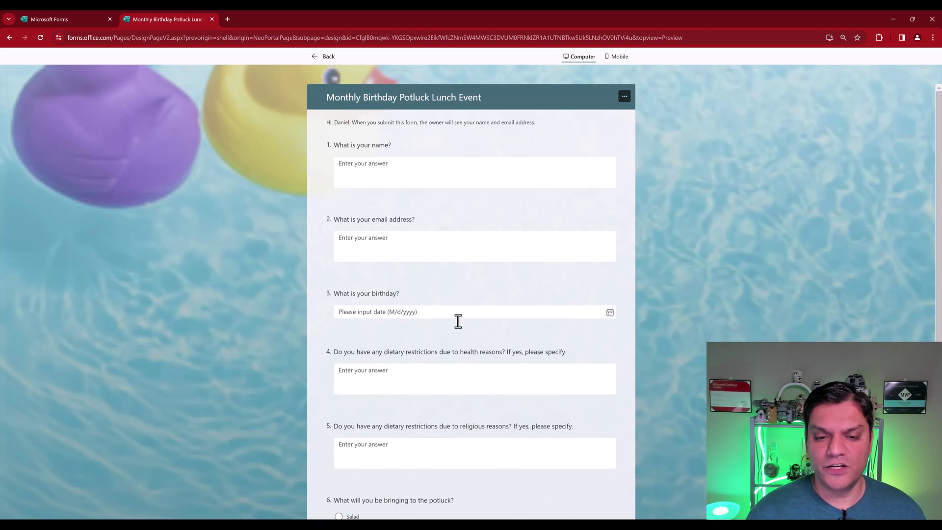
scroll(457, 320, "down", 4)
scroll(458, 350, "up", 4)
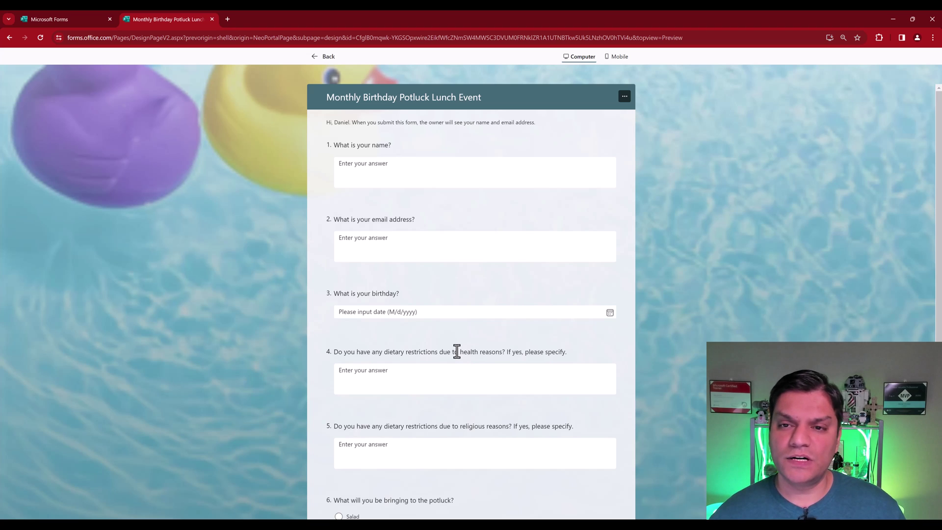
- Return to the form editor and view the available question types under Add new question
left_click(315, 56)
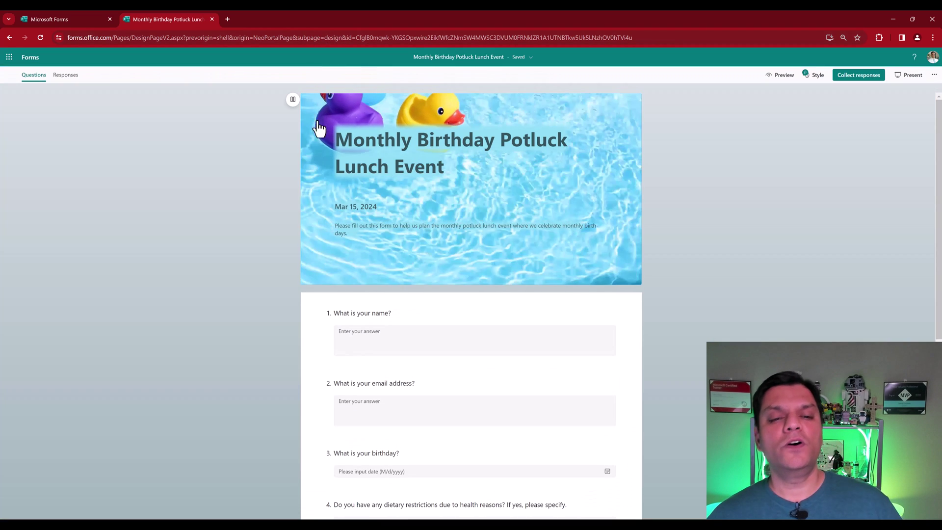
scroll(240, 329, "down", 6)
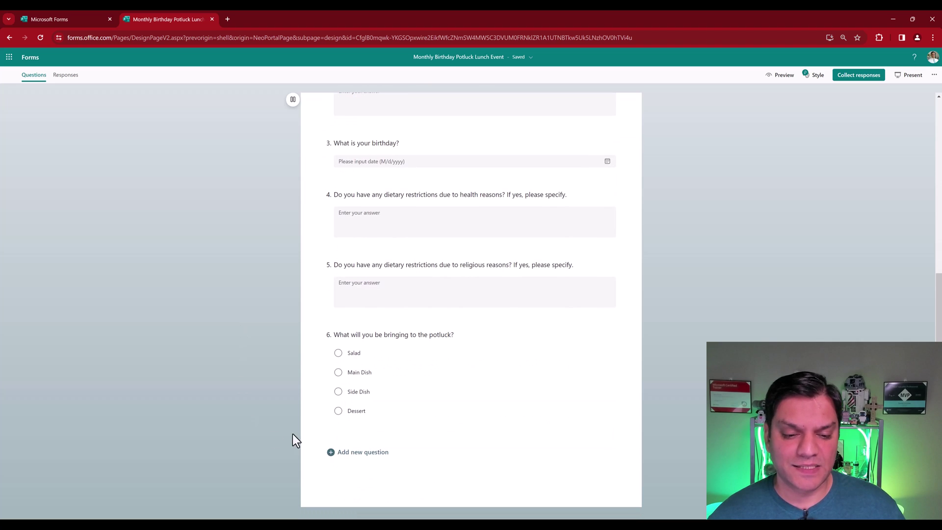
left_click(349, 457)
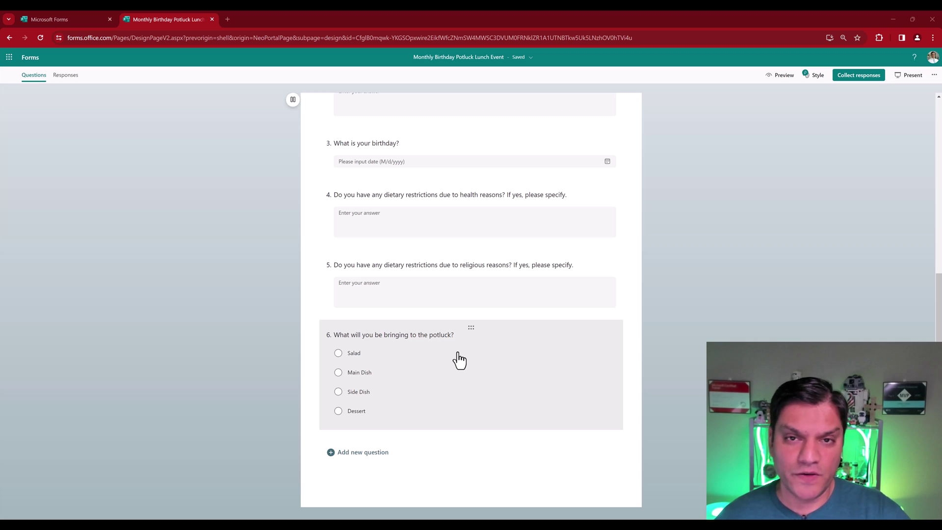
- Show the form's more-options menu with collaboration, settings, multilingual and print
scroll(637, 395, "up", 6)
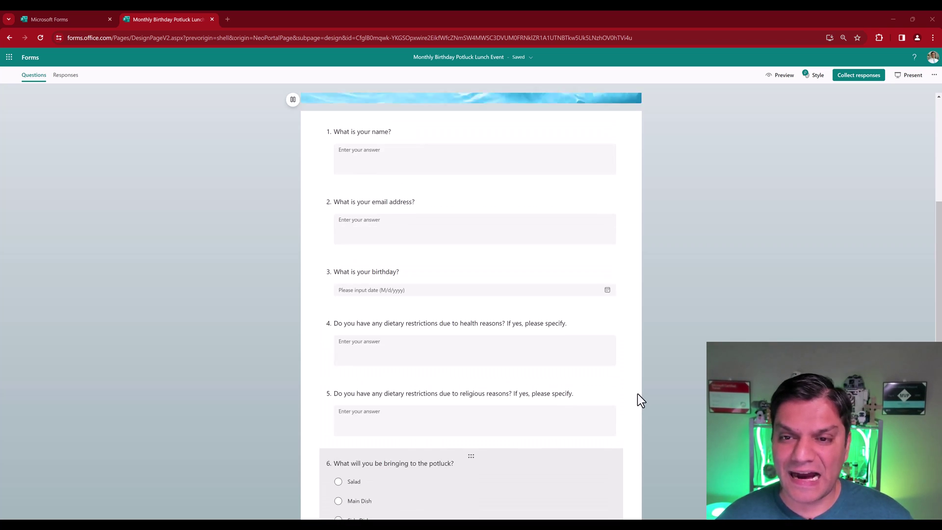
left_click(935, 77)
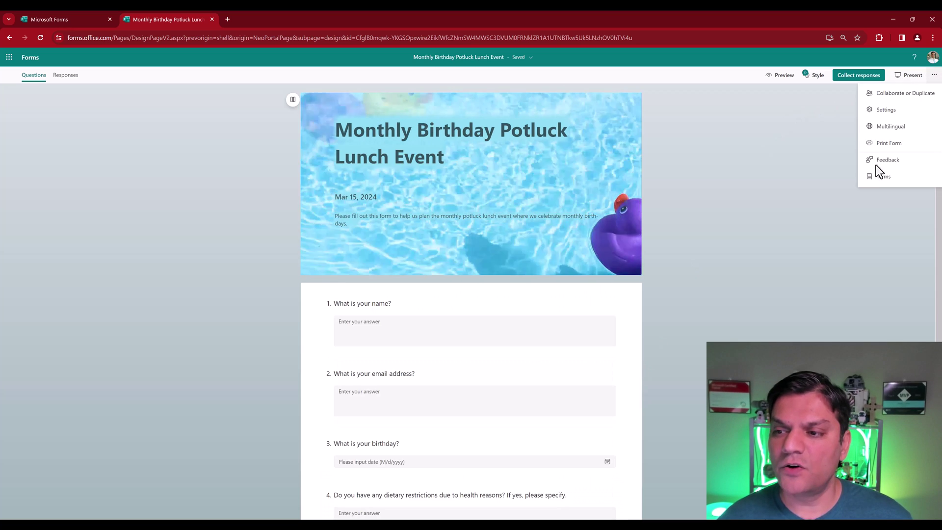
scroll(526, 378, "down", 3)
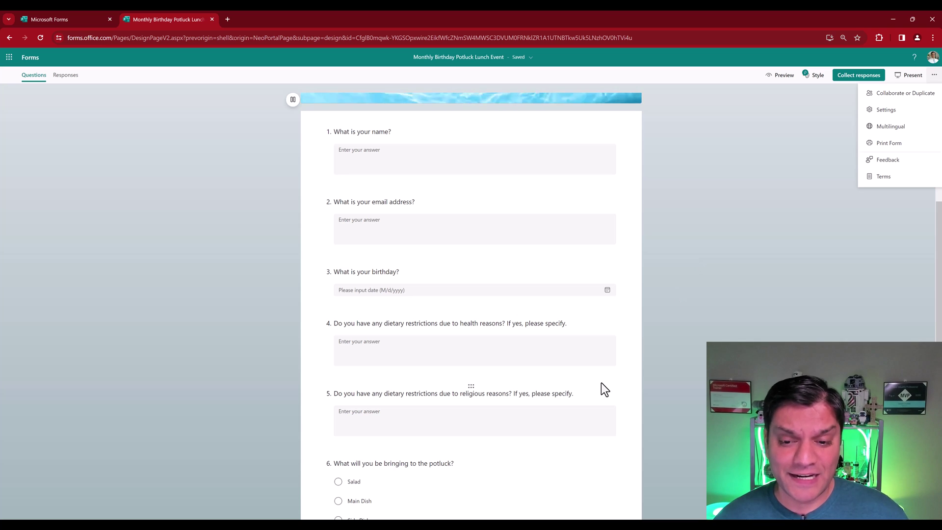
- Delete questions 6, 5 and 4 from the potluck form
scroll(599, 387, "down", 3)
left_click(592, 353)
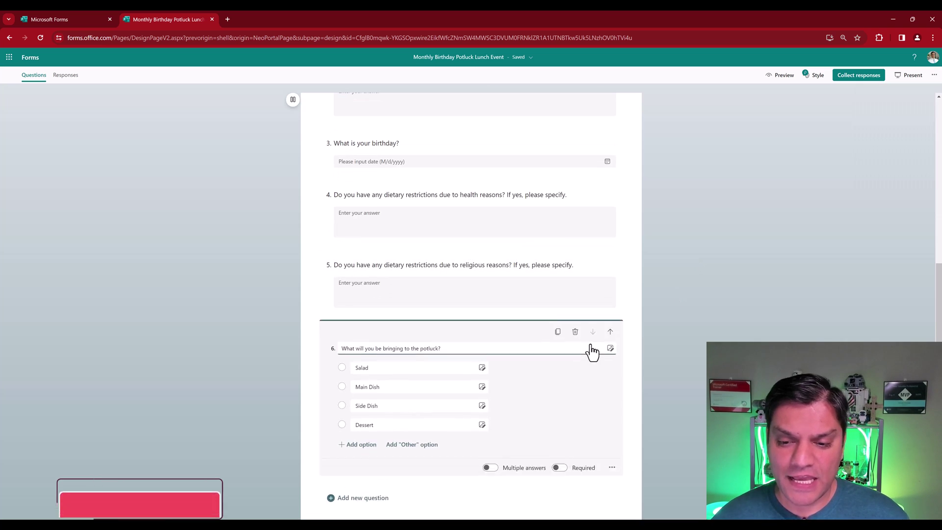
left_click(571, 337)
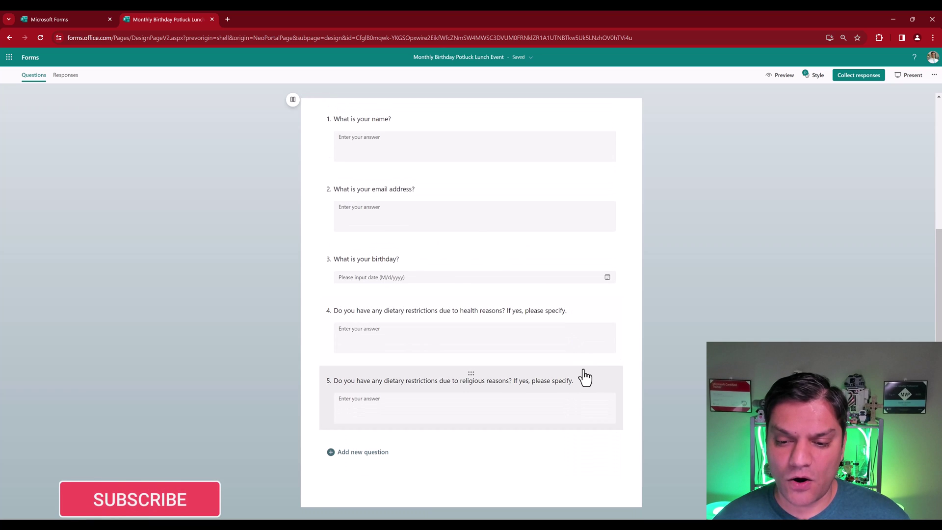
left_click(584, 379)
left_click(572, 379)
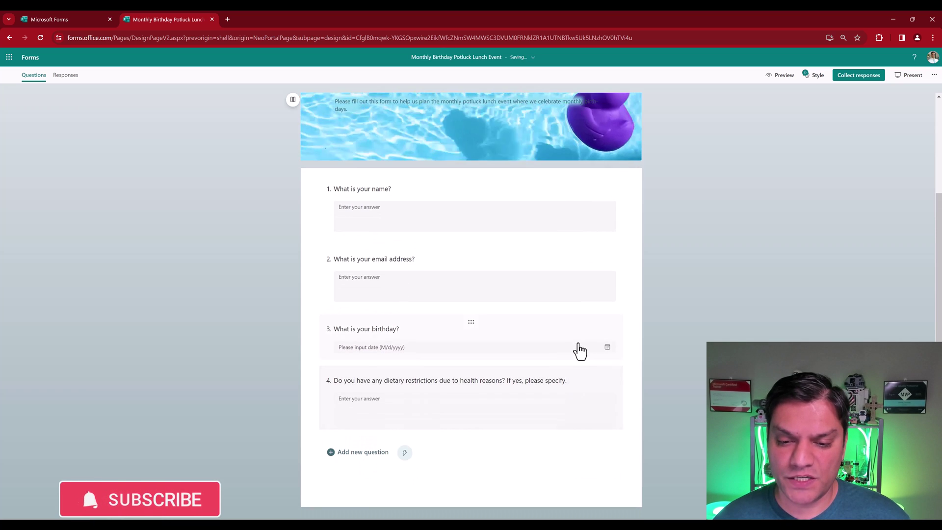
left_click(591, 379)
left_click(573, 380)
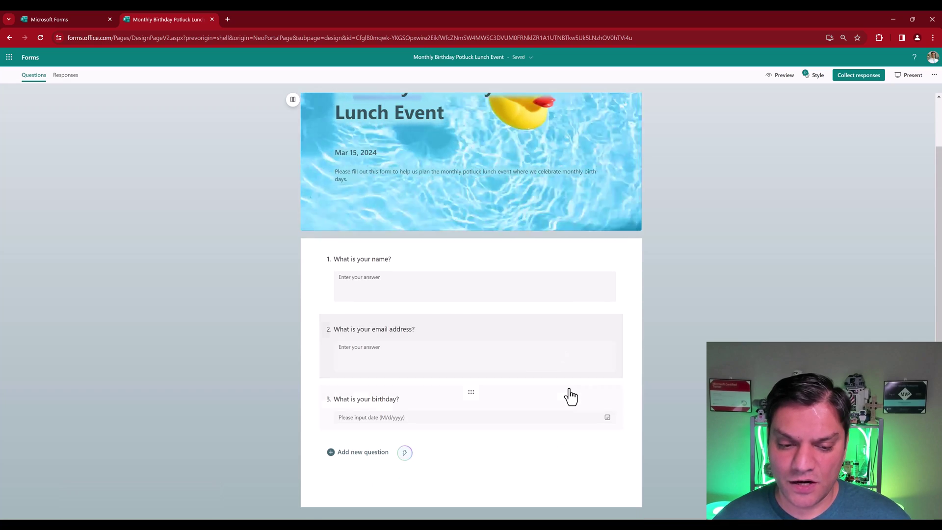
- Delete questions 3, 2 and 1, leaving only the title and description
left_click(570, 394)
left_click(577, 399)
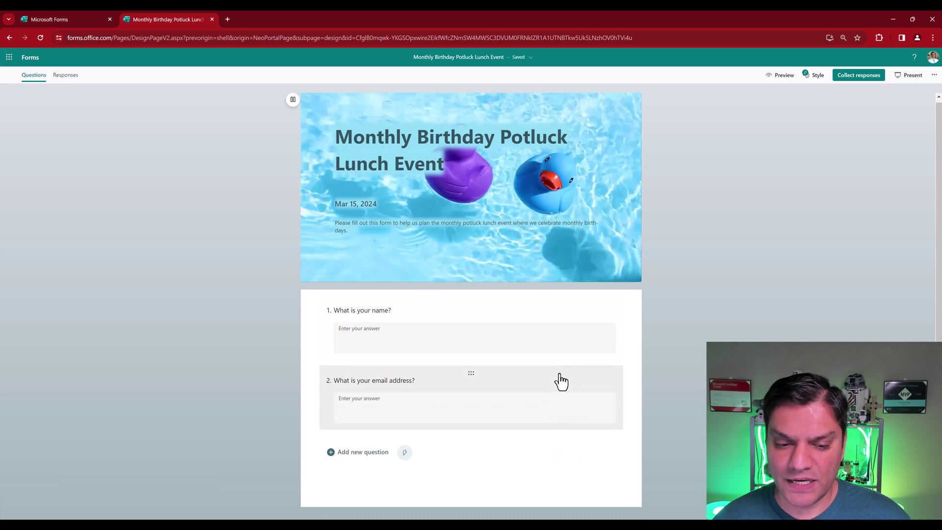
left_click(562, 386)
left_click(574, 379)
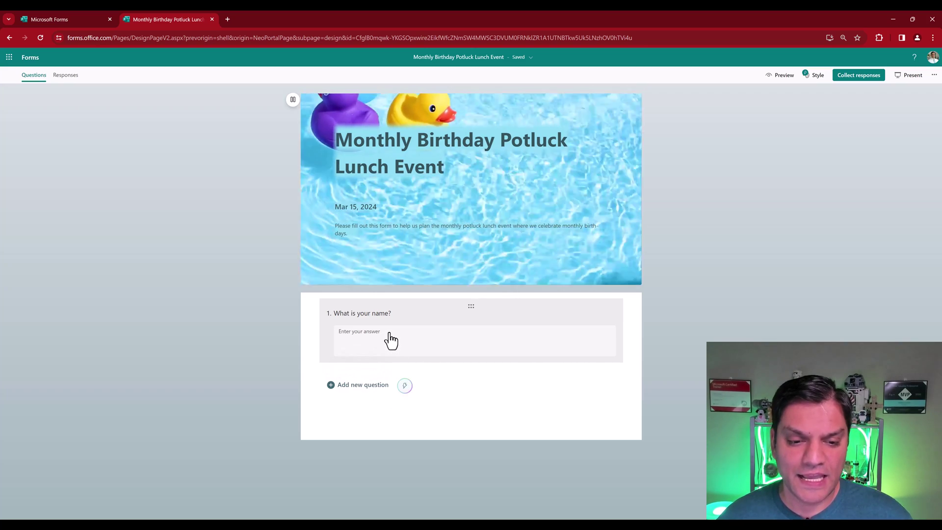
left_click(564, 337)
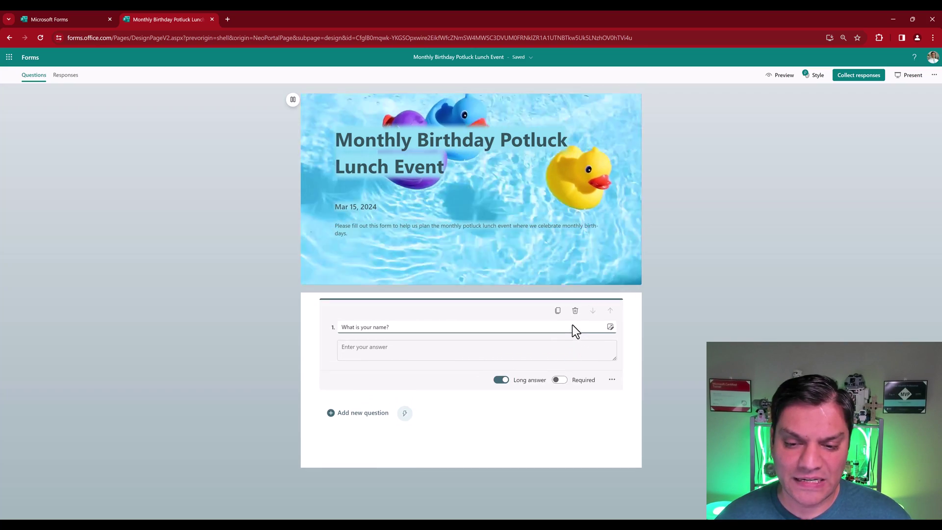
left_click(574, 311)
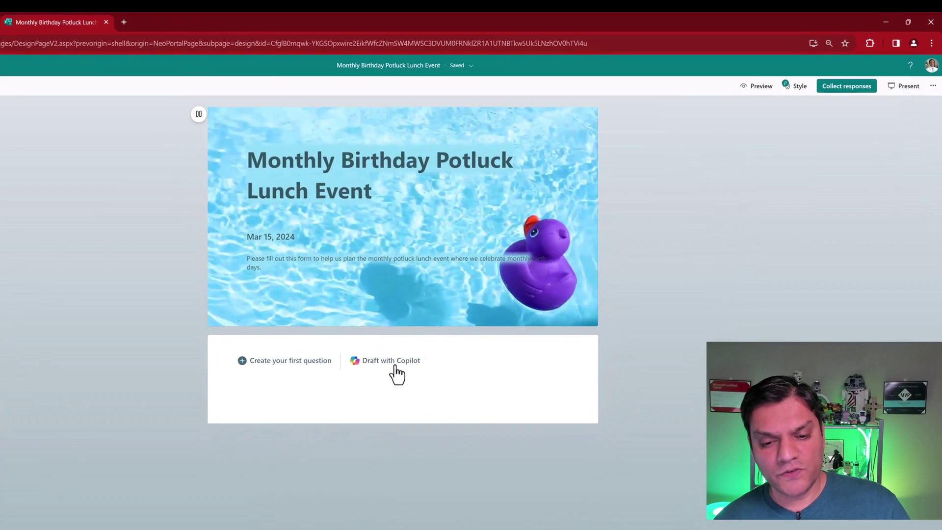
- Generate a ten-question potluck form with Copilot, including health and religious diet restrictions
left_click(395, 366)
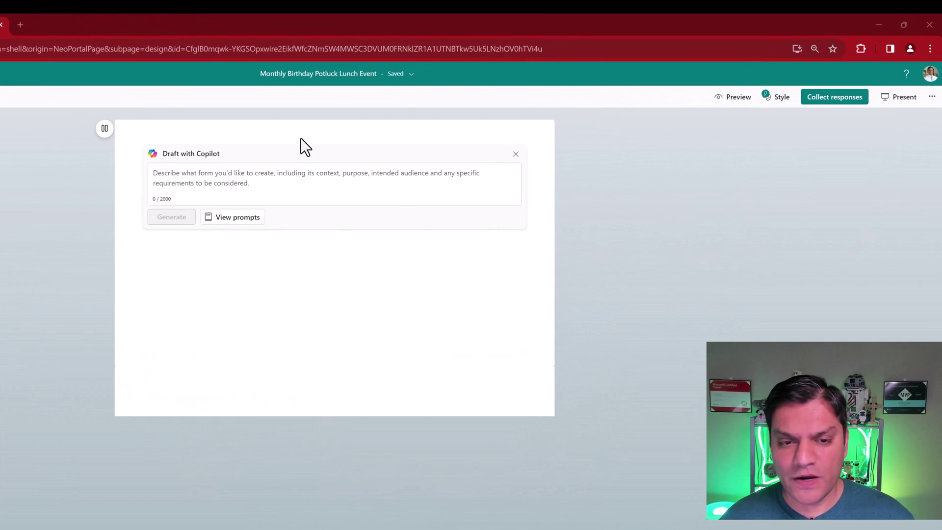
type("Design a monthly potluck lunch event form where we celebrate monthly birthdays. Provide questions to ask diet restrictions due to health or religious reasons.")
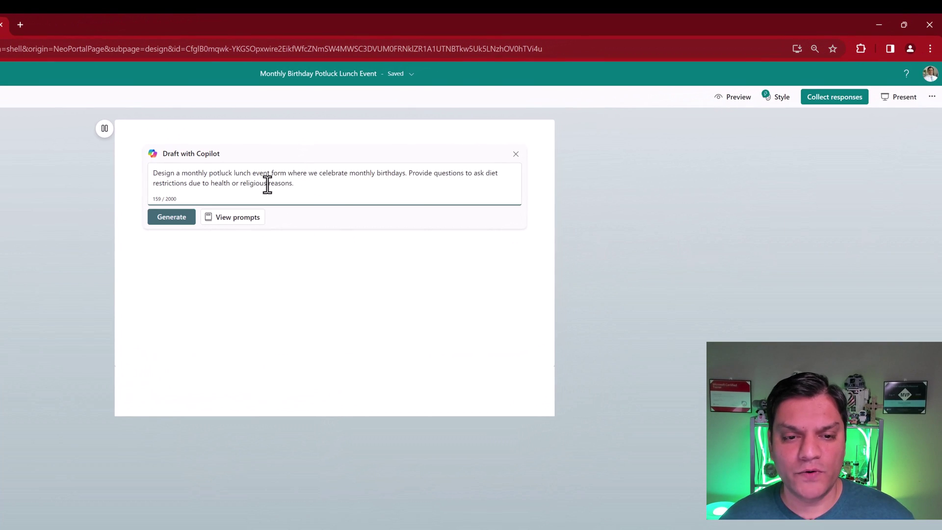
left_click(170, 218)
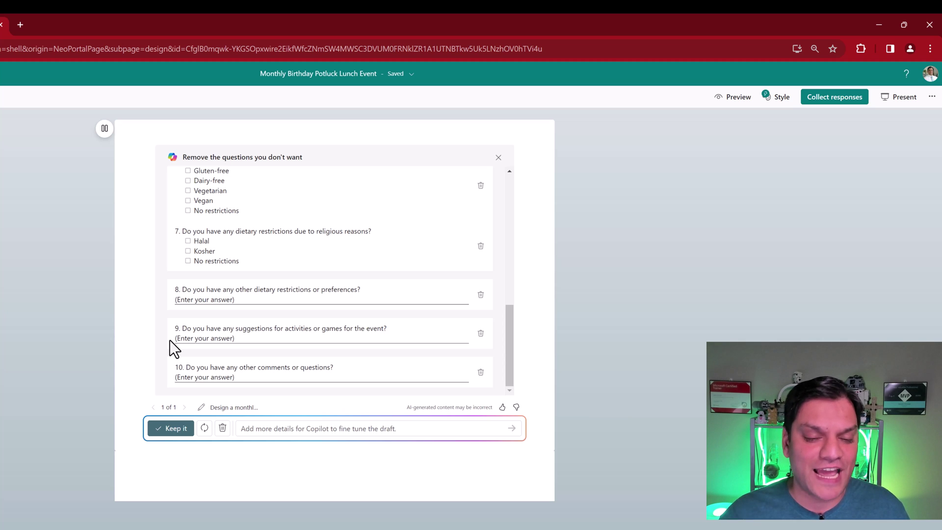
- Keep the draft as "Monthly Potluck Lunch Event Form" and review the recommended extra questions
left_click(170, 431)
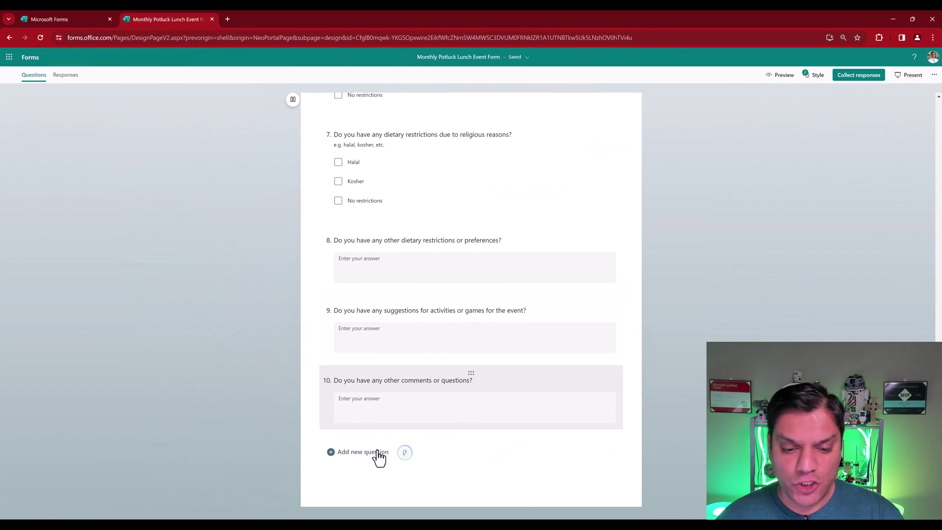
left_click(405, 453)
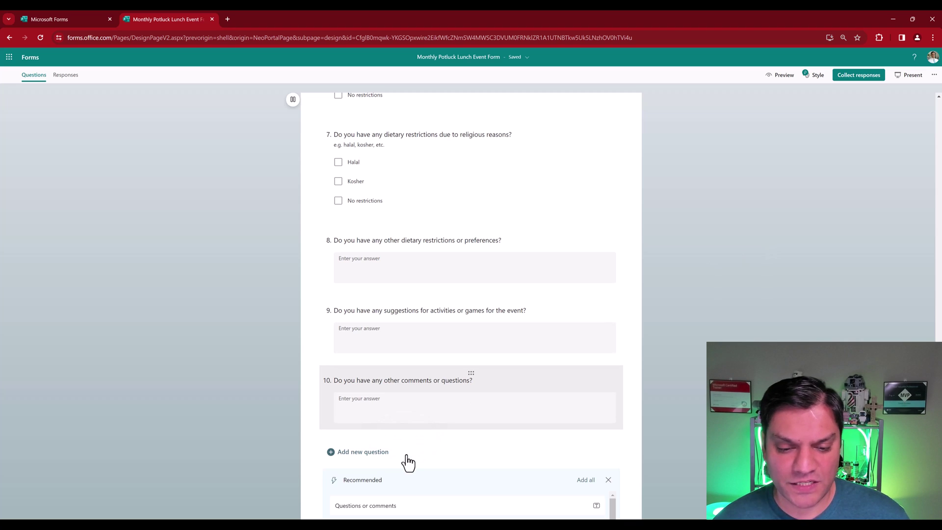
scroll(465, 436, "down", 5)
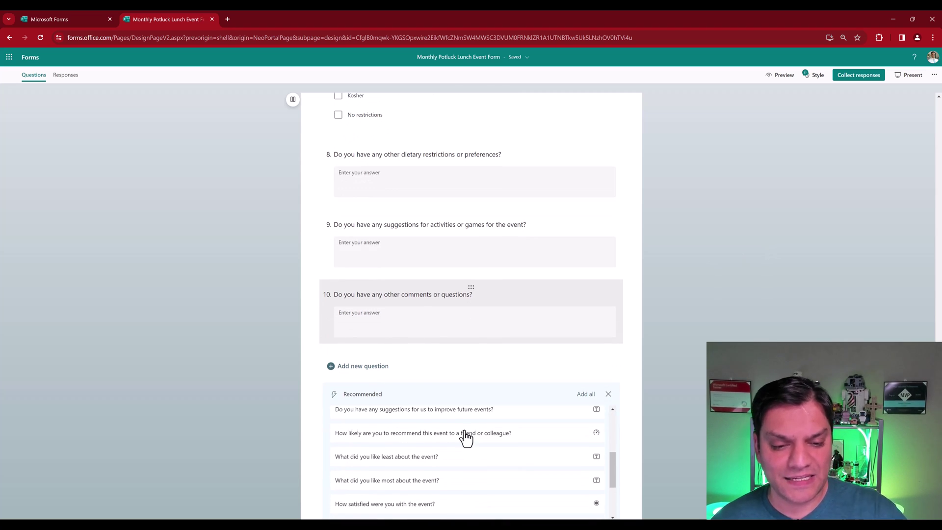
left_click(608, 395)
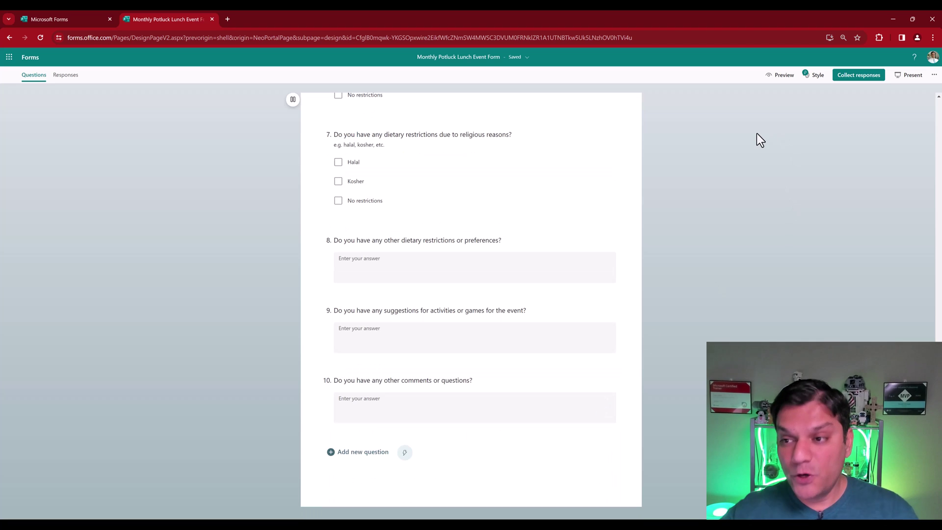